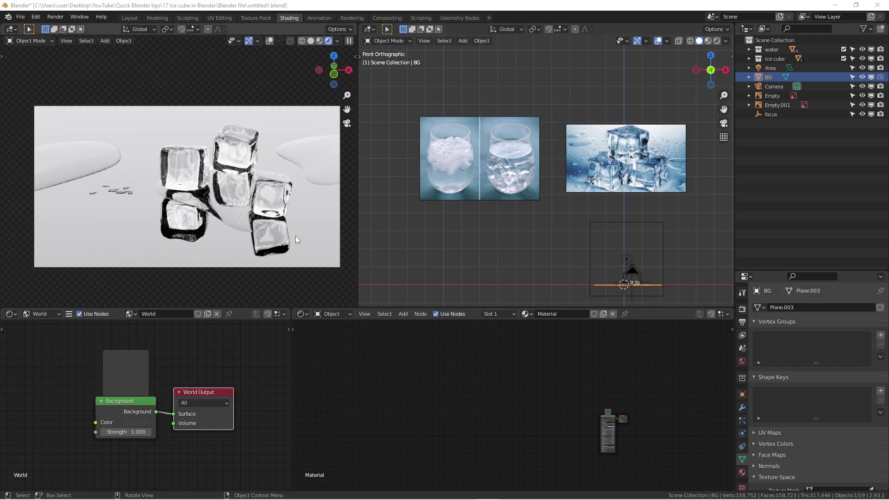
# - Look through the scene camera in the preview, zooming in and out
pyautogui.scroll(4, 268, 187)
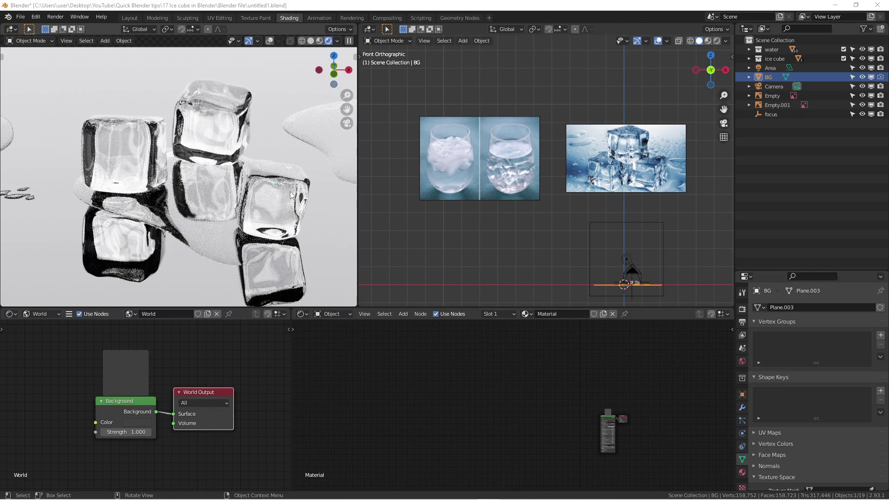
pyautogui.scroll(-5, 278, 190)
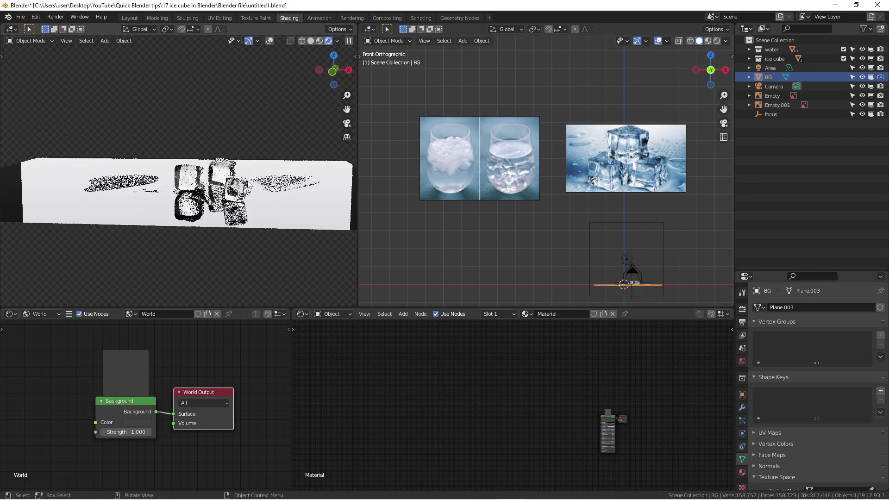
pyautogui.scroll(4, 247, 190)
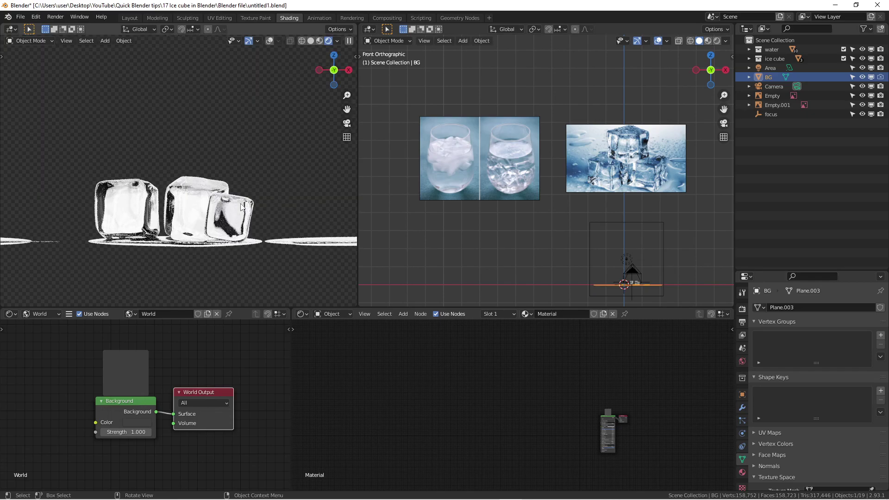
pyautogui.press('KP_0')
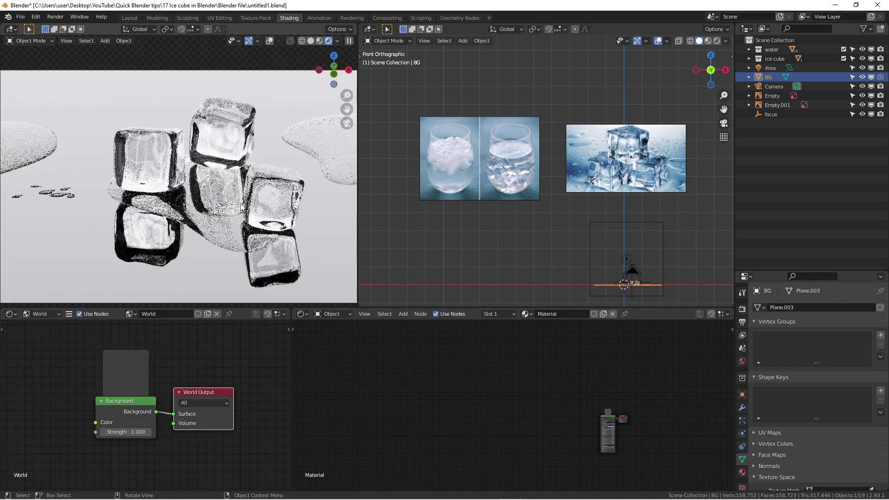
pyautogui.scroll(-3, 245, 205)
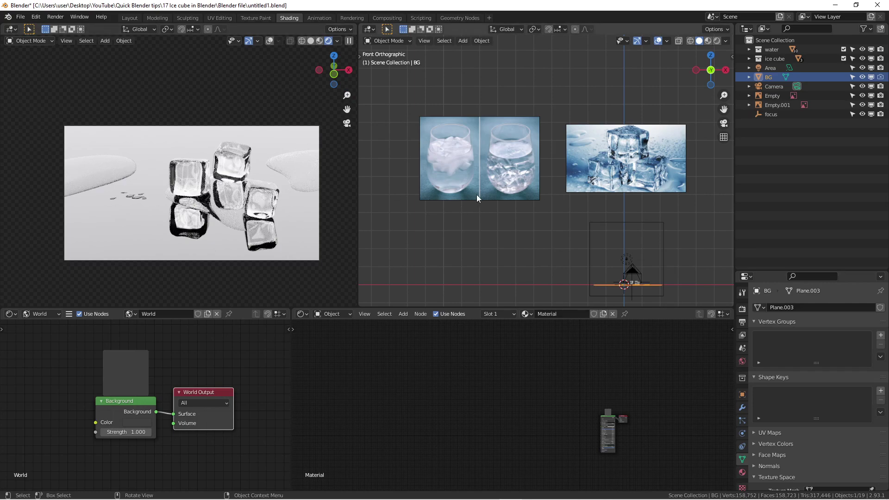
pyautogui.scroll(3, 484, 176)
# - Maximize the front view and pan across the reference images
pyautogui.hotkey('ctrl', 'space')
pyautogui.scroll(-2, 486, 220)
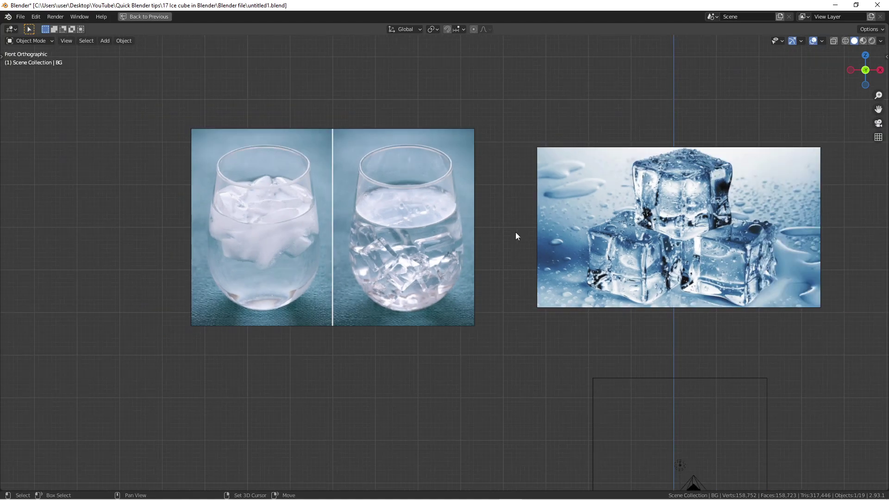
pyautogui.keyDown('shift'); pyautogui.moveTo(515, 232); pyautogui.dragTo(453, 240, button='middle'); pyautogui.keyUp('shift')
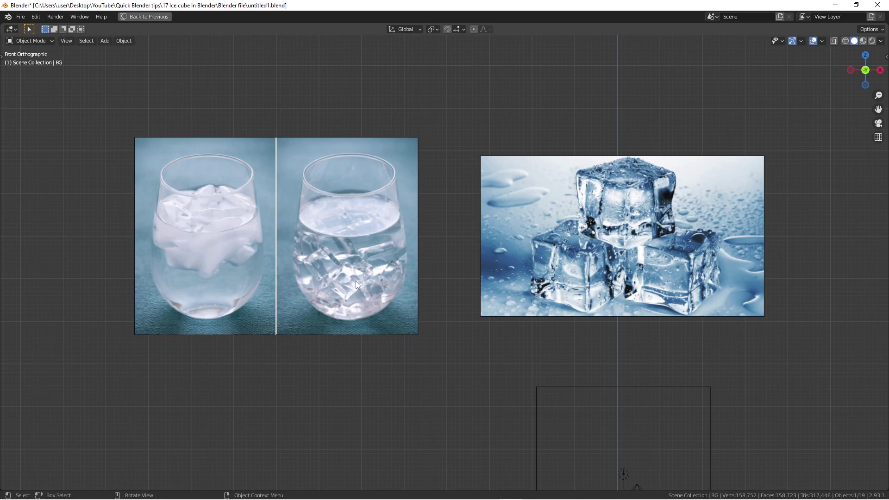
pyautogui.scroll(2, 355, 282)
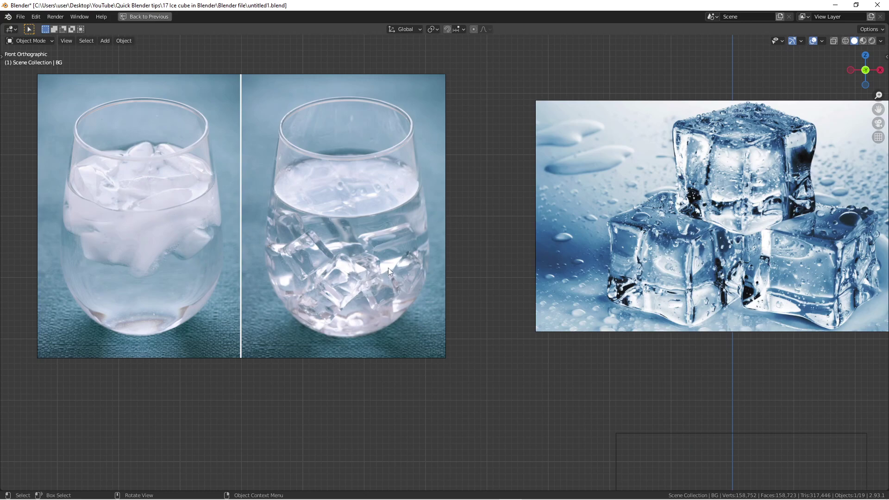
pyautogui.scroll(-1, 650, 243)
# - Center the ice-cube photo, then the glass photos, then frame both images with the camera
pyautogui.keyDown('shift'); pyautogui.moveTo(651, 244); pyautogui.dragTo(429, 270, button='middle'); pyautogui.keyUp('shift')
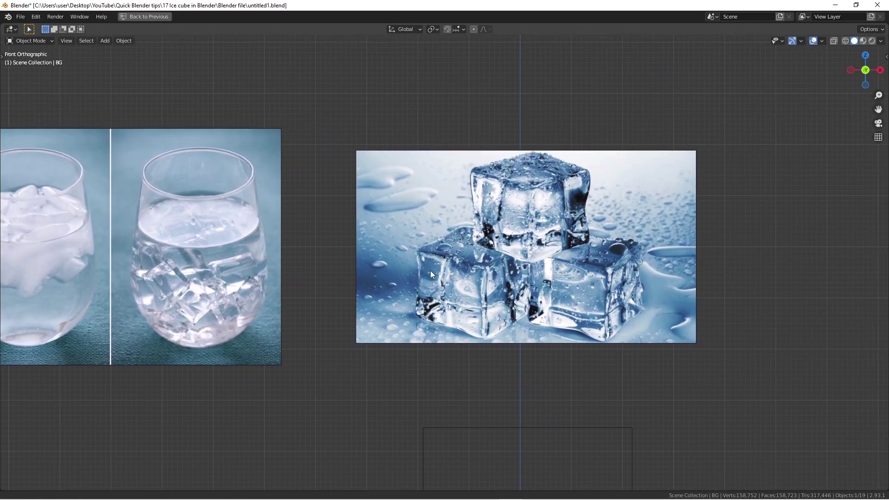
pyautogui.scroll(1, 565, 224)
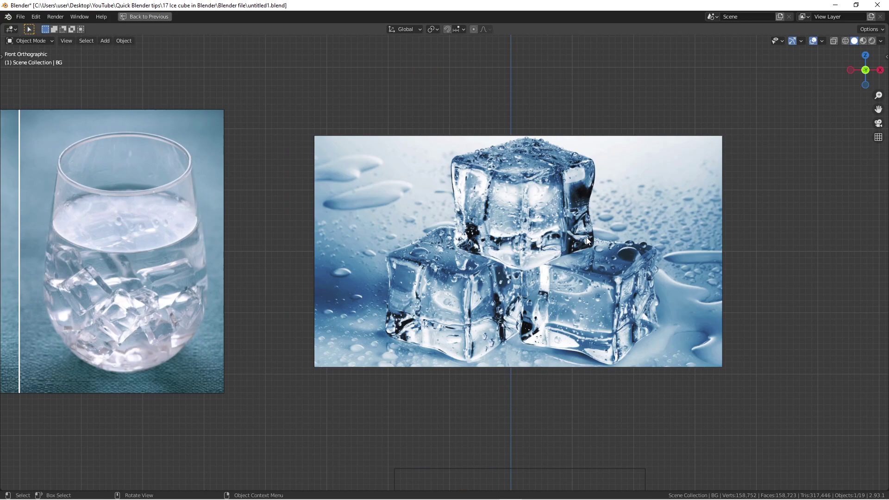
pyautogui.scroll(1, 551, 276)
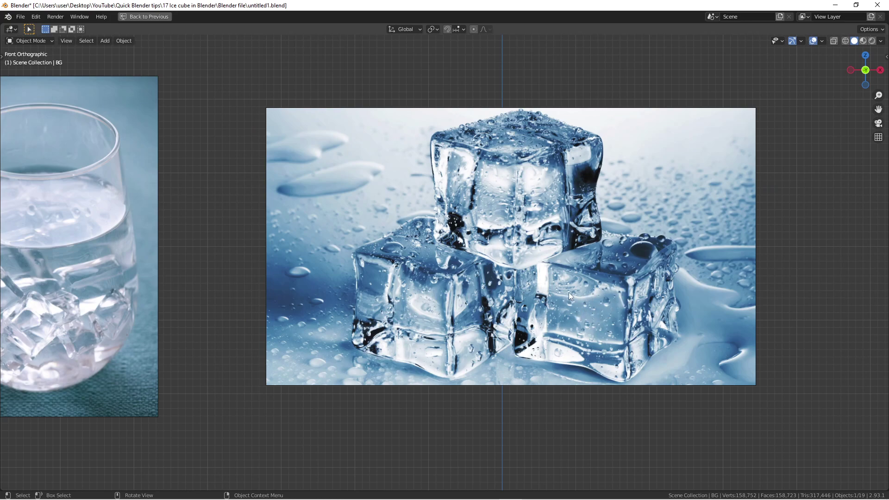
pyautogui.scroll(-1, 569, 293)
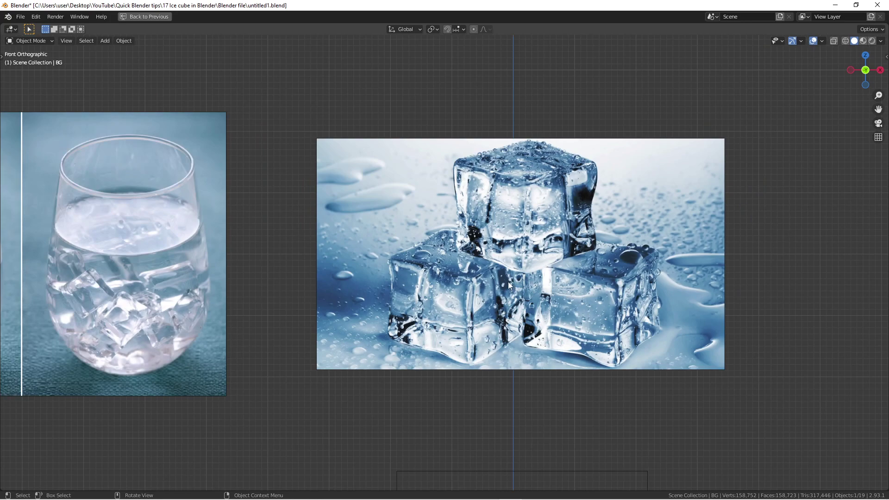
pyautogui.keyDown('shift'); pyautogui.moveTo(355, 290); pyautogui.dragTo(591, 260, button='middle'); pyautogui.keyUp('shift')
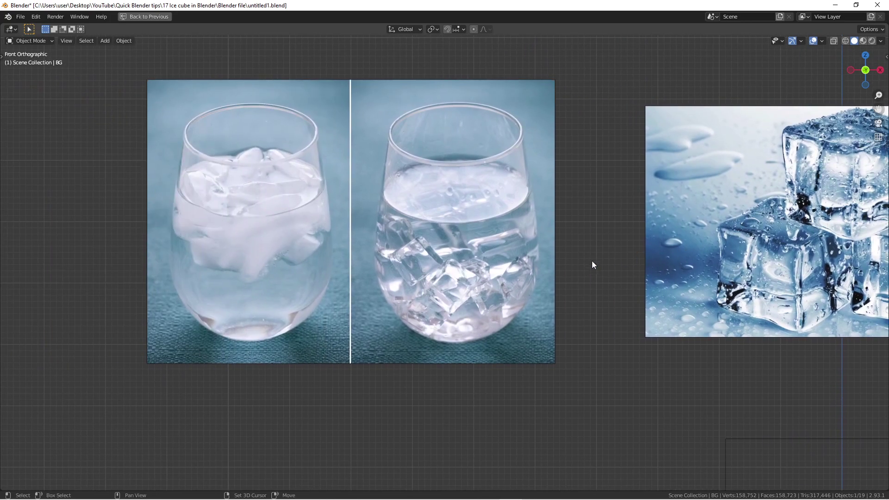
pyautogui.scroll(1, 259, 246)
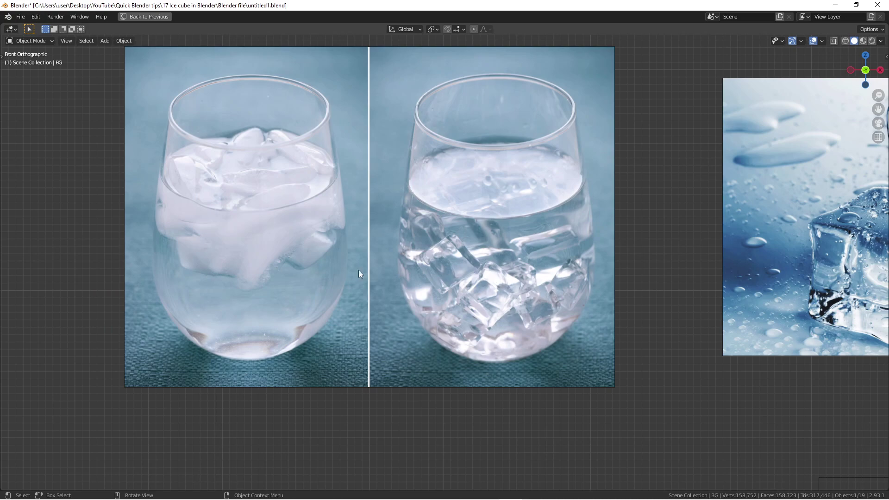
pyautogui.scroll(-5, 599, 280)
pyautogui.keyDown('shift'); pyautogui.moveTo(600, 280); pyautogui.dragTo(493, 228, button='middle'); pyautogui.keyUp('shift')
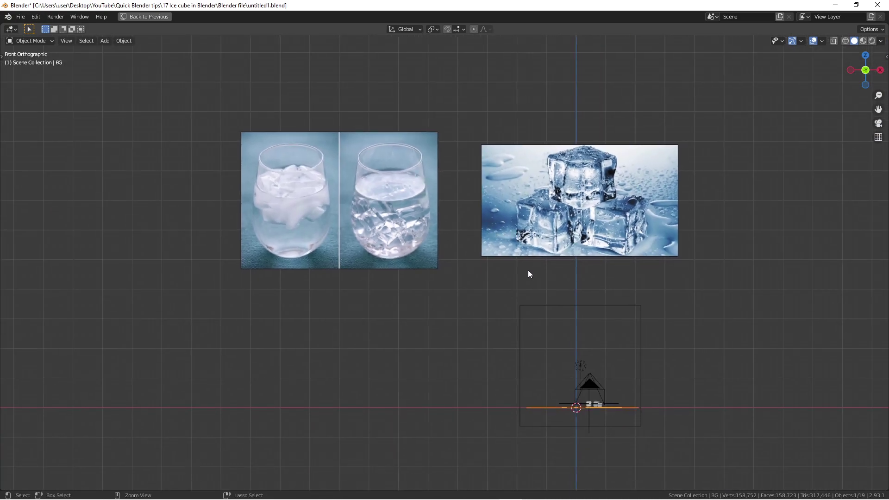
# - Restore the Shading layout, select one ice cube and orbit around it
pyautogui.hotkey('ctrl', 'space')
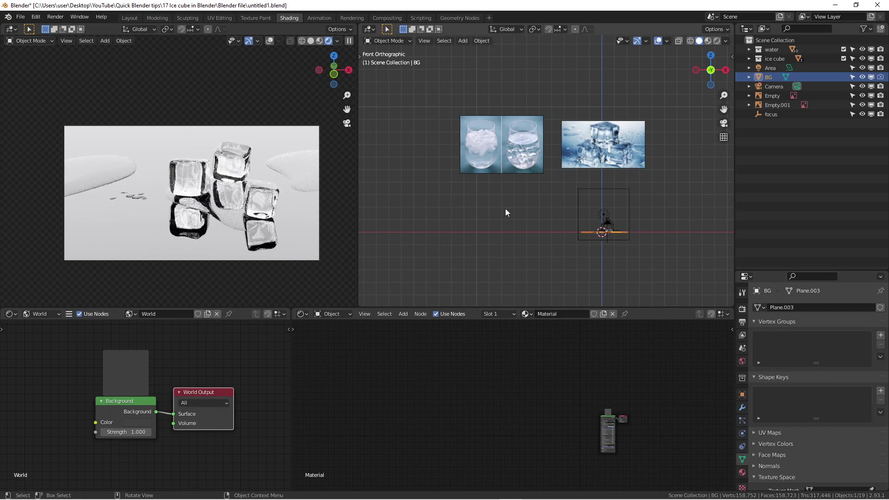
pyautogui.moveTo(505, 212); pyautogui.dragTo(414, 199, button='middle')
pyautogui.scroll(4, 509, 226)
pyautogui.click(480, 212)
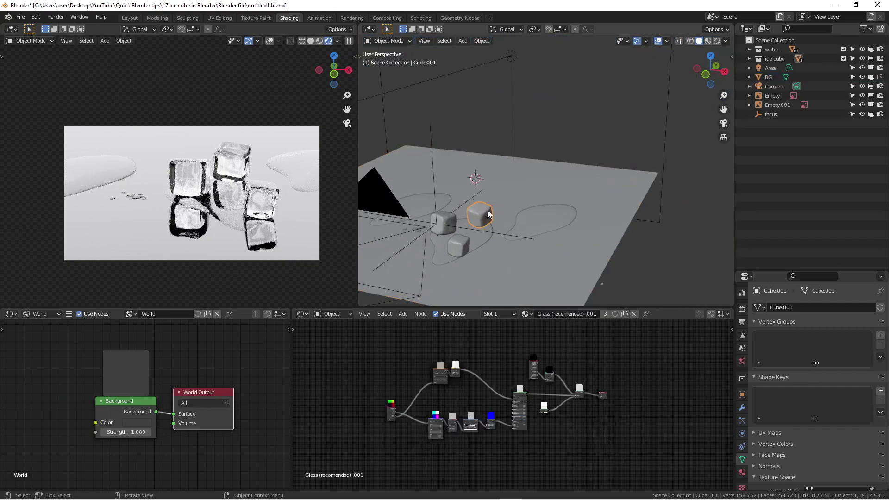
pyautogui.moveTo(487, 211); pyautogui.dragTo(526, 216, button='middle')
pyautogui.scroll(5, 490, 220)
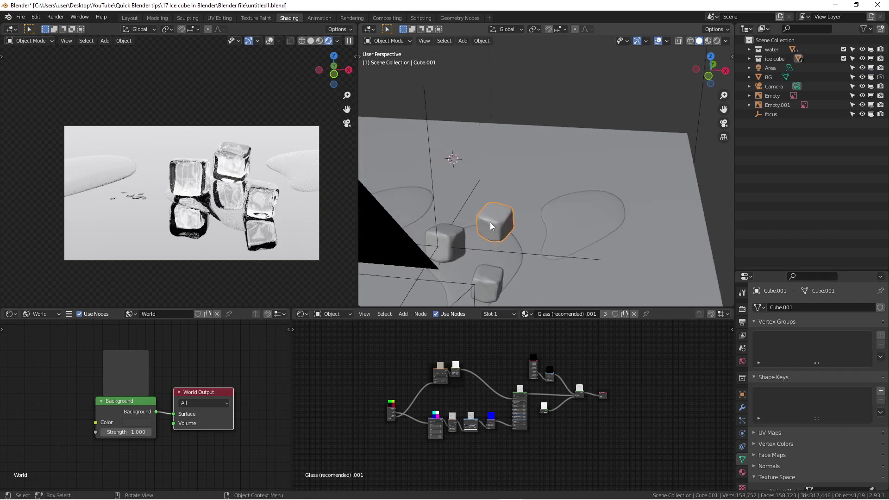
pyautogui.moveTo(450, 214); pyautogui.dragTo(535, 166, button='middle')
pyautogui.scroll(-4, 459, 165)
# - Snap to the front orthographic view and maximize the viewport
pyautogui.press('KP_1')
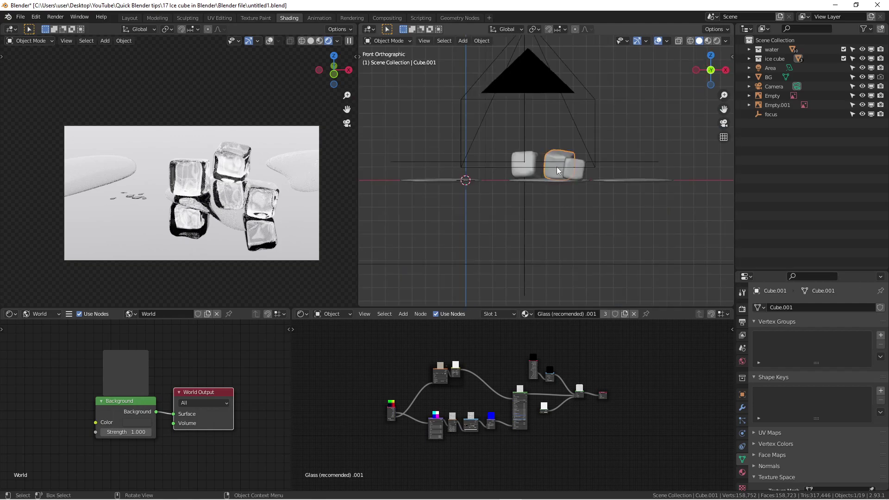
pyautogui.hotkey('ctrl', 'space')
pyautogui.scroll(-3, 509, 185)
pyautogui.keyDown('ctrl'); pyautogui.hscroll(-3, 229, 271); pyautogui.keyUp('ctrl')
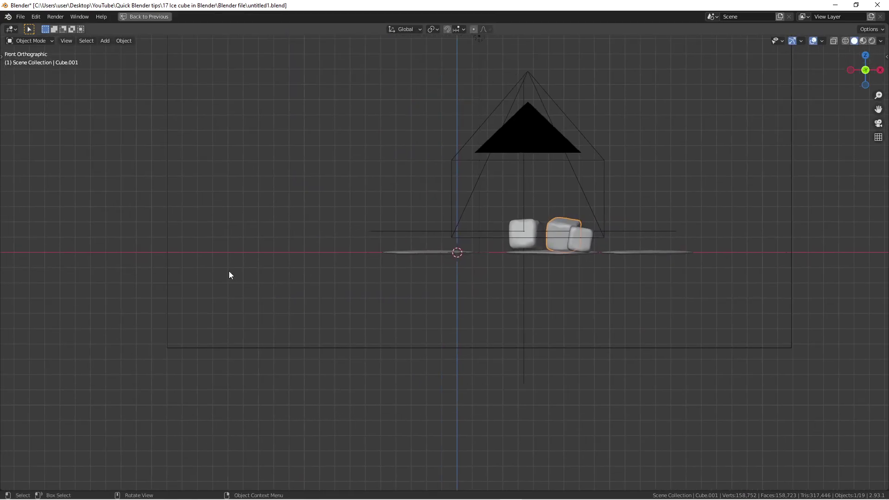
# - Deselect the ice cube and add a new mesh cube
pyautogui.click(208, 240)
pyautogui.scroll(-3, 212, 241)
pyautogui.hotkey('shift', 'a')
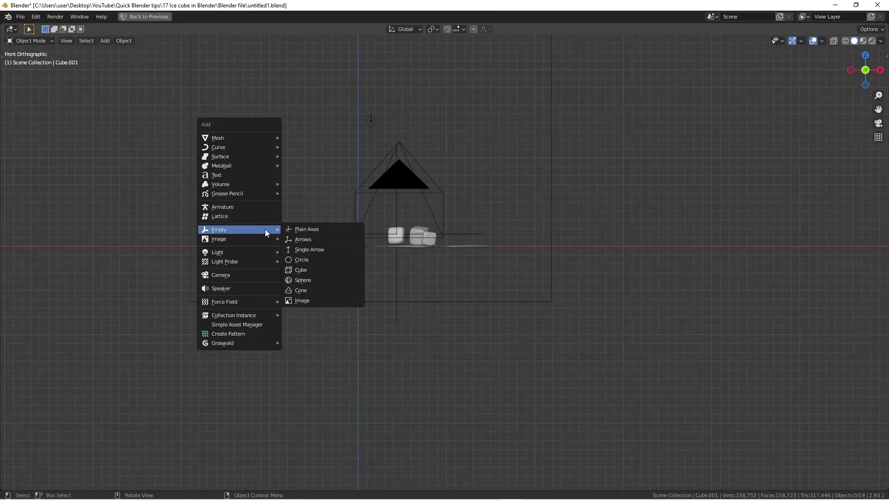
pyautogui.moveTo(270, 137)
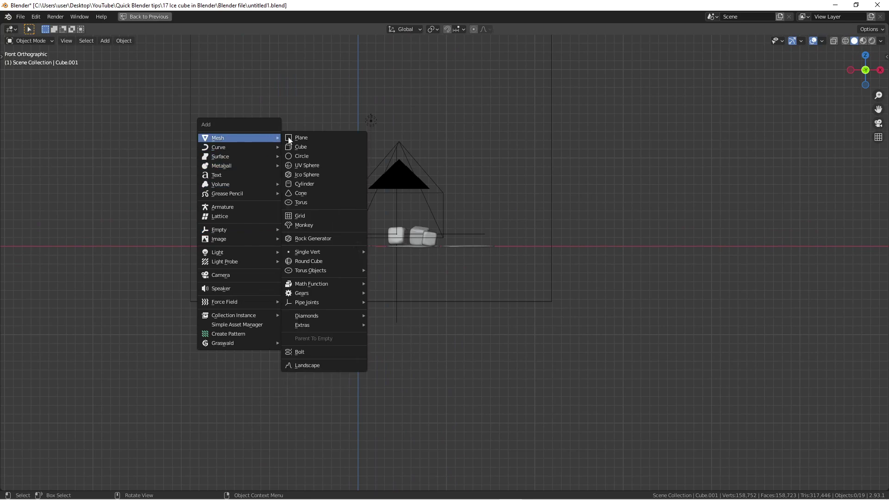
pyautogui.click(308, 150)
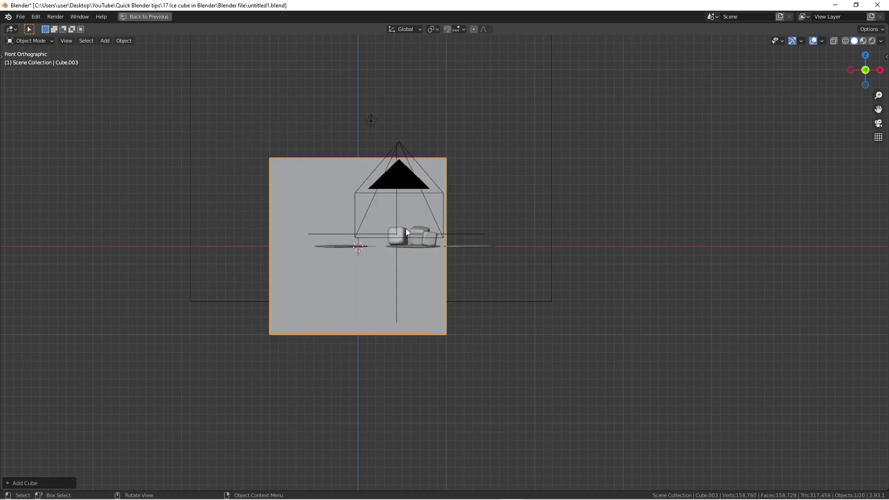
pyautogui.scroll(-1, 374, 222)
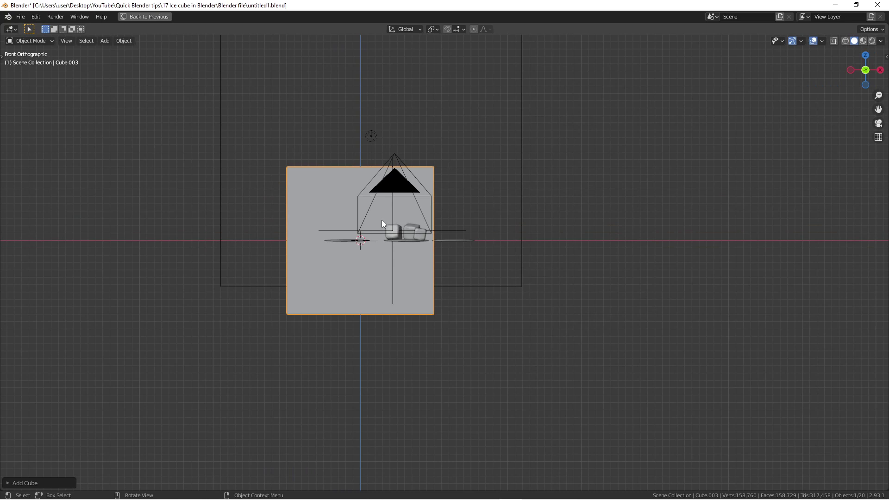
# - Move the new cube to the right of the ice scene
pyautogui.press('g')
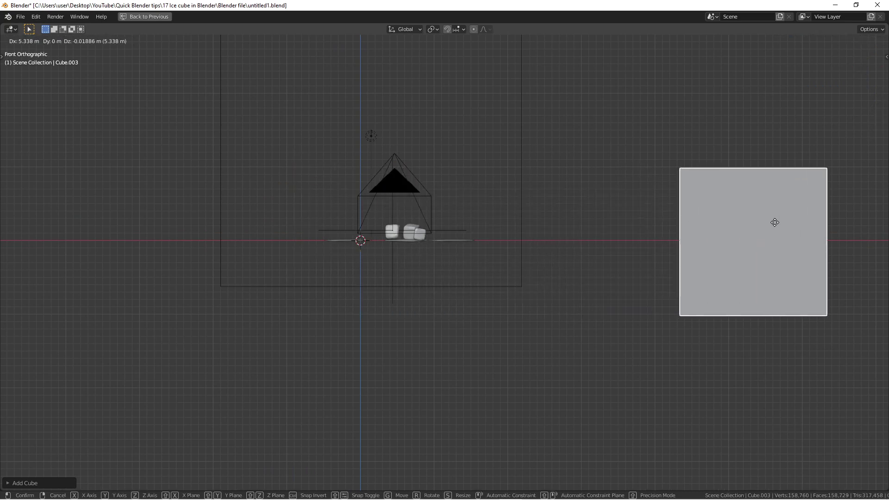
pyautogui.click(794, 218)
pyautogui.moveTo(795, 219); pyautogui.dragTo(530, 168, button='middle')
# - In Edit Mode, subdivide the cube's faces with Number of Cuts set to 20
pyautogui.press('Tab')
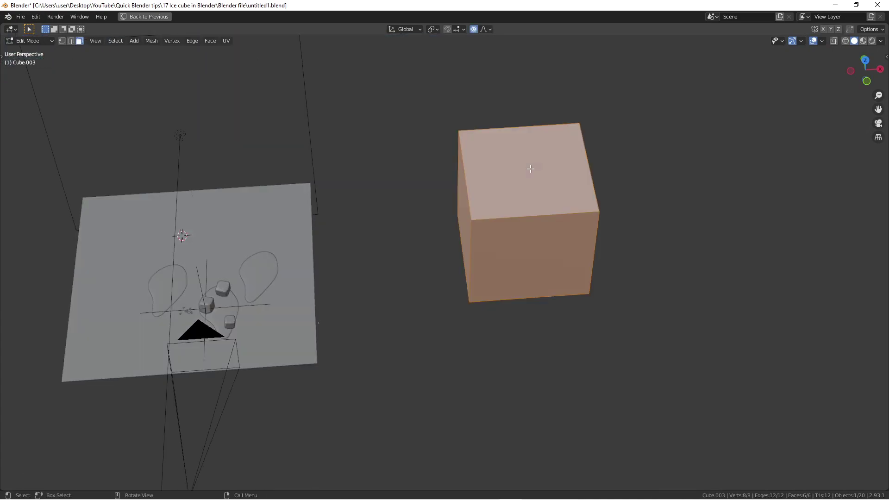
pyautogui.scroll(4, 530, 169)
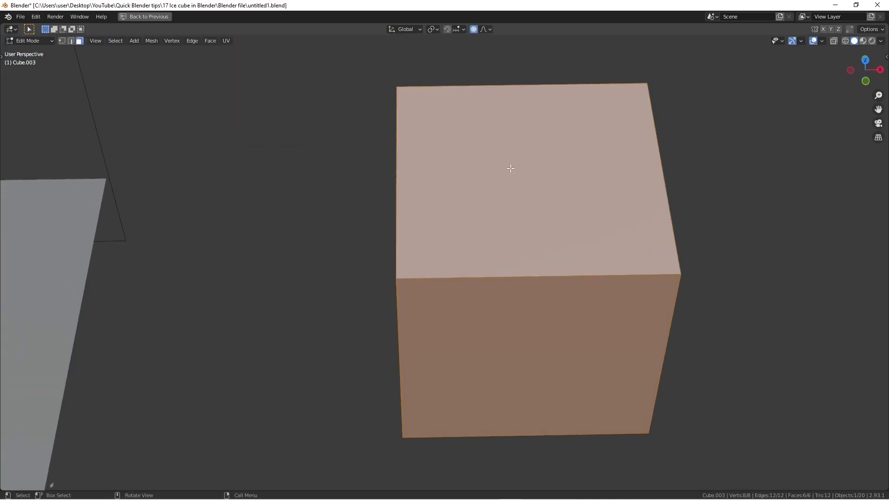
pyautogui.rightClick(510, 168)
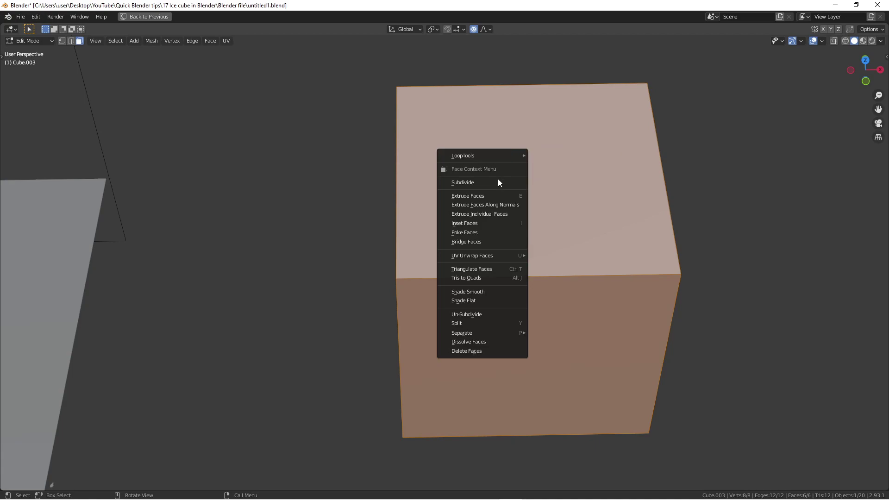
pyautogui.click(466, 182)
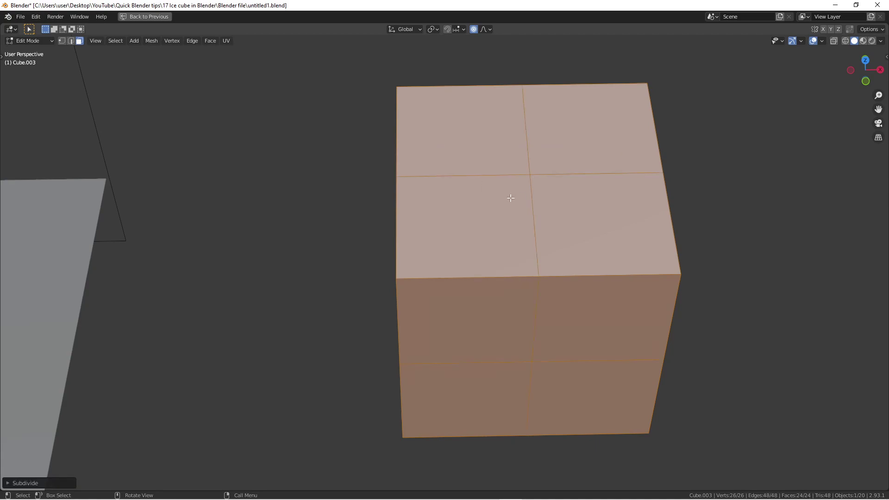
pyautogui.click(11, 483)
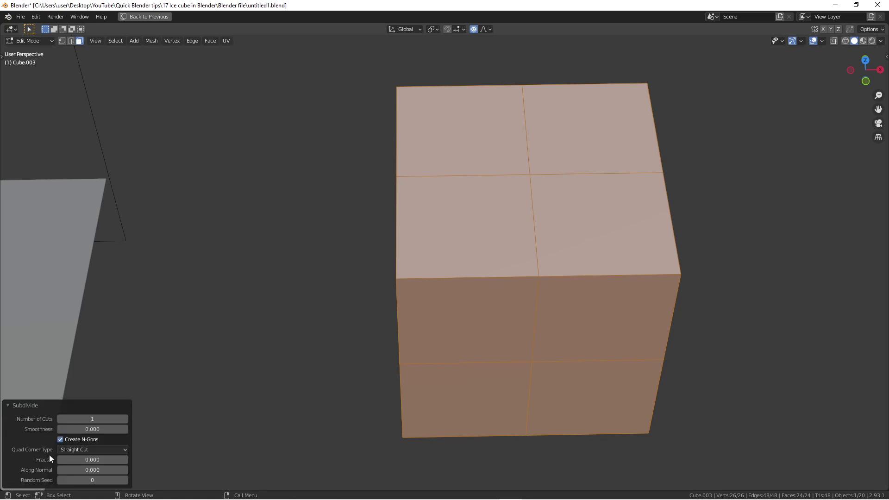
pyautogui.click(95, 420)
pyautogui.write('20')
pyautogui.press('Return')
pyautogui.scroll(-3, 530, 203)
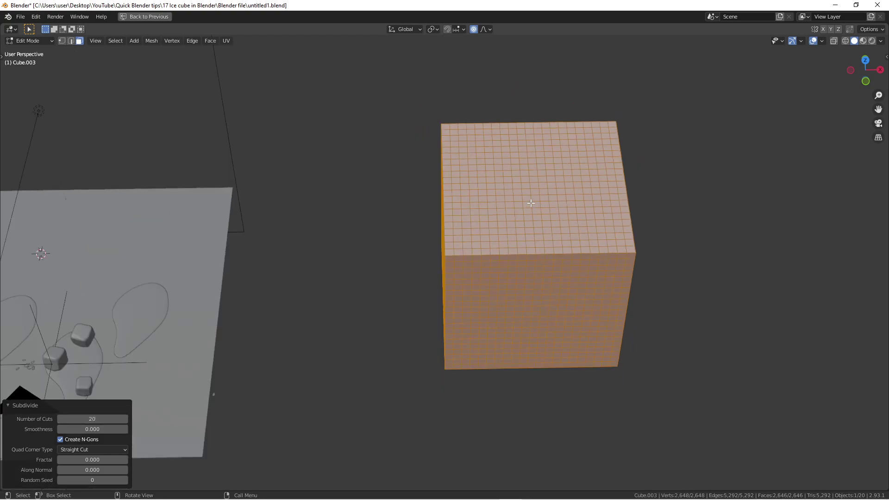
pyautogui.scroll(2, 530, 204)
pyautogui.moveTo(532, 203); pyautogui.dragTo(446, 211, button='middle')
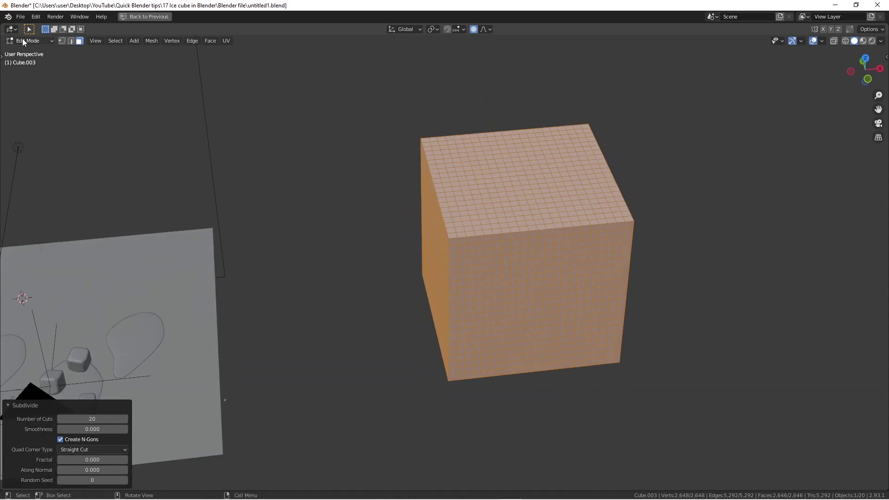
# - Switch the cube to Sculpt Mode and show the brush toolbar with names
pyautogui.click(36, 42)
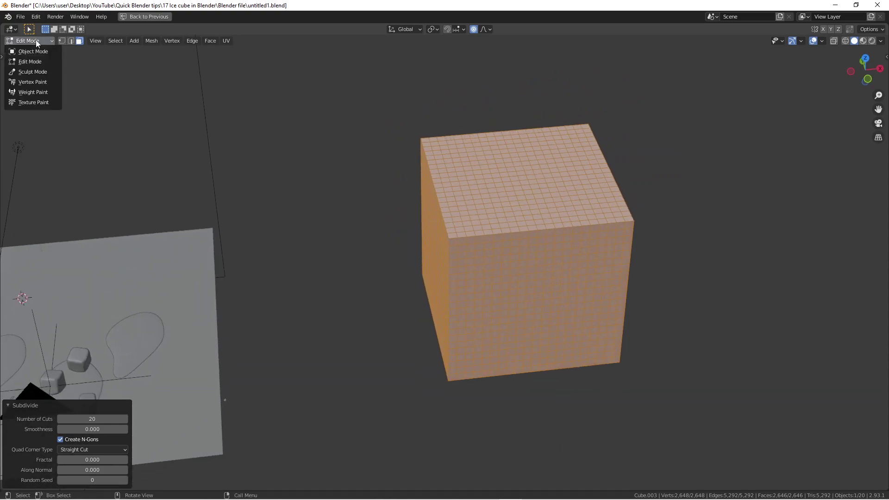
pyautogui.click(39, 74)
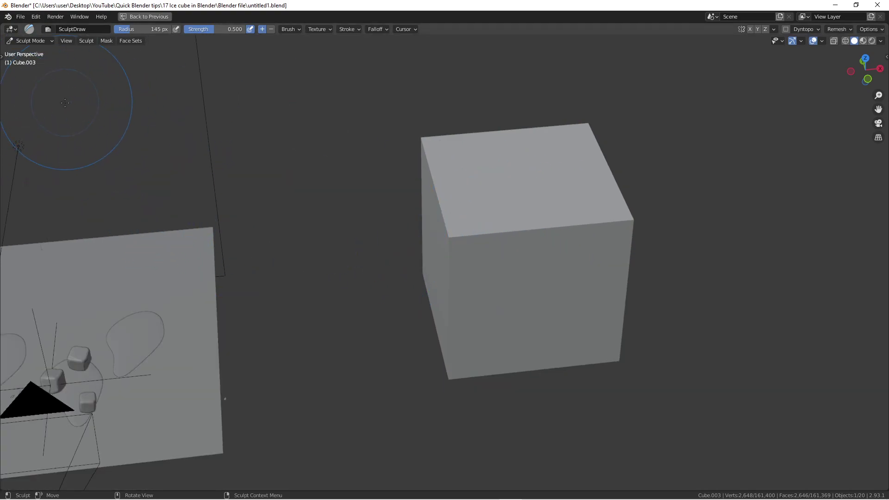
pyautogui.press('t')
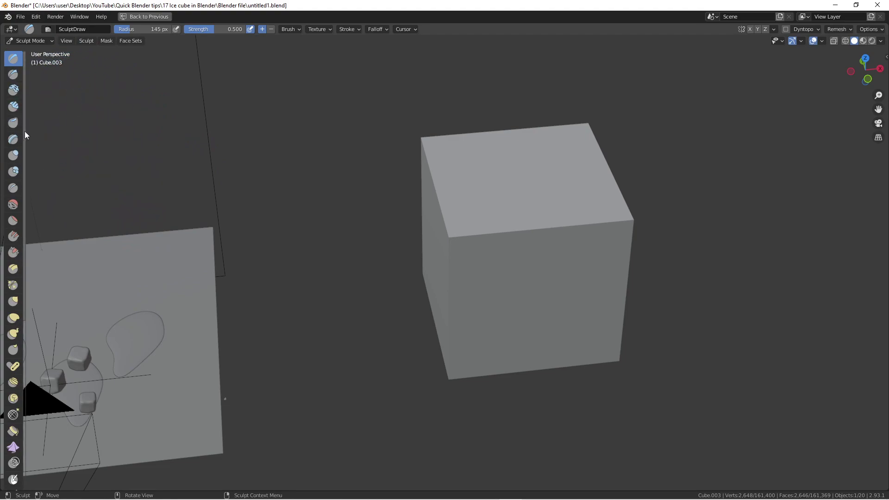
pyautogui.moveTo(24, 134); pyautogui.dragTo(71, 139)
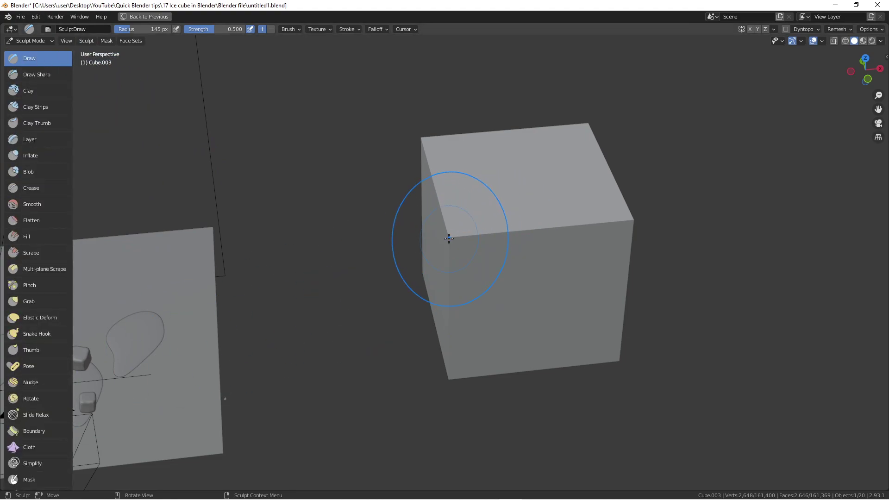
pyautogui.moveTo(432, 238)
pyautogui.mouseDown(button='middle')
pyautogui.moveTo(449, 248)
pyautogui.moveTo(461, 242)
pyautogui.moveTo(439, 296)
pyautogui.mouseUp(button='middle')
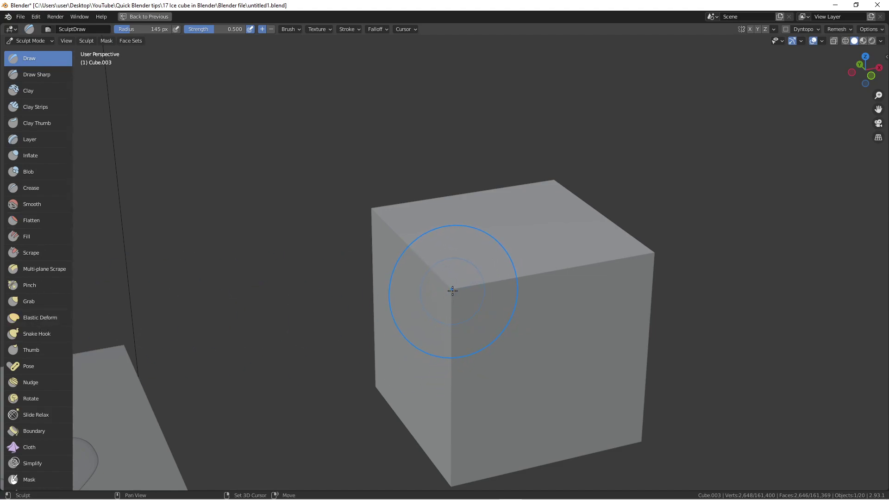
# - Round off the cube's top corner and edges and dent its right edge
pyautogui.moveTo(454, 294); pyautogui.dragTo(579, 278)
pyautogui.moveTo(579, 278)
pyautogui.mouseDown(button='middle')
pyautogui.moveTo(497, 292)
pyautogui.moveTo(435, 334)
pyautogui.mouseUp(button='middle')
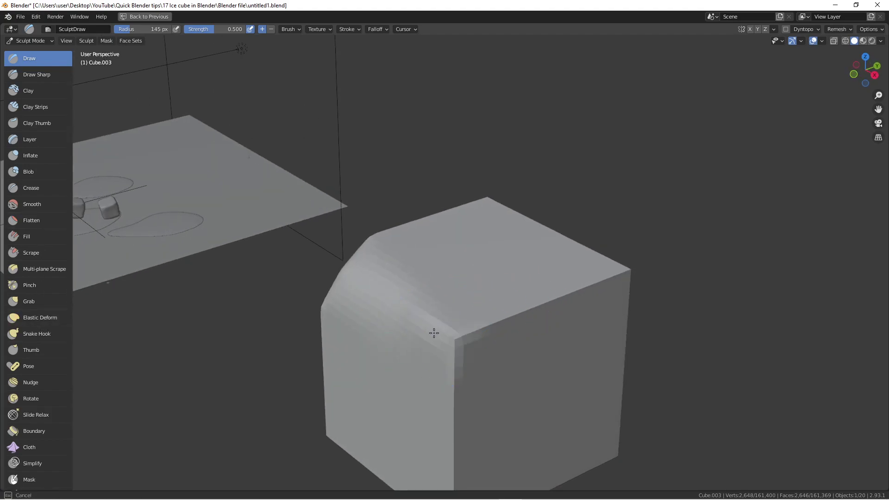
pyautogui.moveTo(435, 333); pyautogui.dragTo(502, 317)
pyautogui.moveTo(502, 318); pyautogui.dragTo(357, 328, button='middle')
pyautogui.moveTo(357, 327); pyautogui.dragTo(507, 328)
pyautogui.moveTo(507, 328); pyautogui.dragTo(377, 328, button='middle')
pyautogui.moveTo(377, 328)
pyautogui.mouseDown()
pyautogui.moveTo(491, 296)
pyautogui.moveTo(514, 278)
pyautogui.mouseUp()
pyautogui.moveTo(514, 278)
pyautogui.mouseDown(button='middle')
pyautogui.moveTo(449, 307)
pyautogui.moveTo(440, 297)
pyautogui.mouseUp(button='middle')
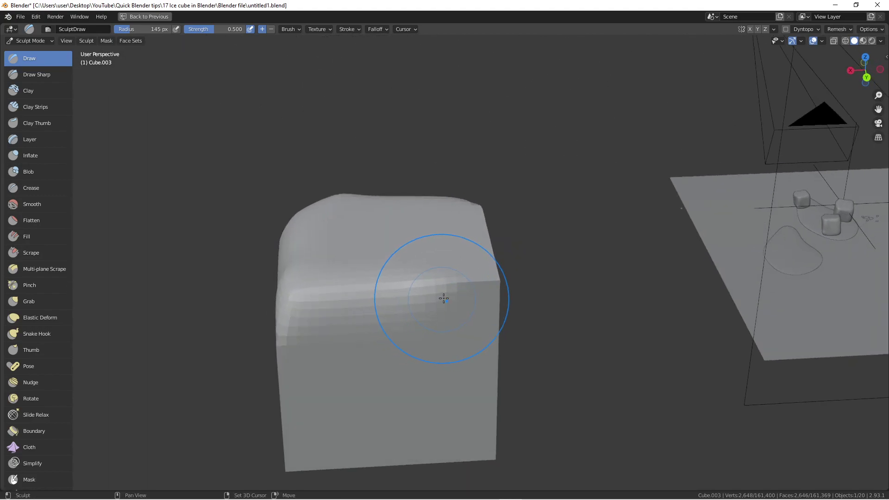
pyautogui.moveTo(440, 298); pyautogui.dragTo(486, 298)
pyautogui.moveTo(486, 297); pyautogui.dragTo(452, 293, button='middle')
pyautogui.moveTo(460, 300); pyautogui.dragTo(444, 398)
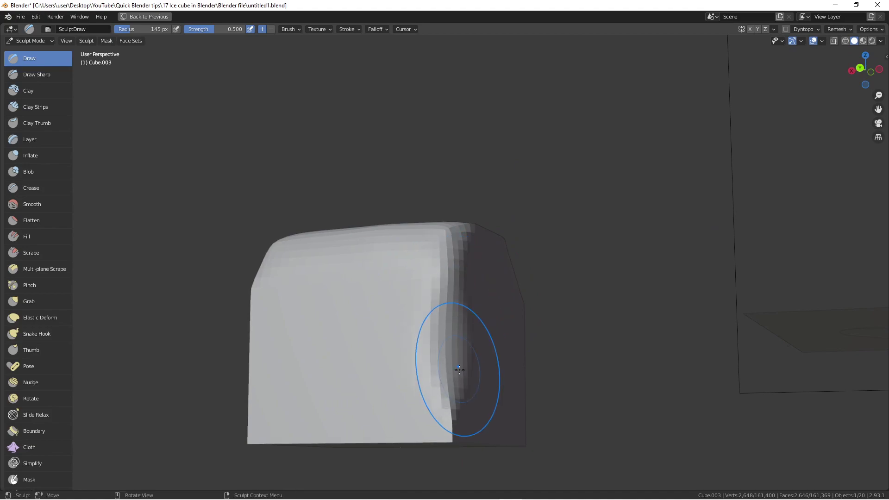
pyautogui.moveTo(445, 398); pyautogui.dragTo(451, 333, button='middle')
# - Sculpt another edge of the cube and inspect the shape from several angles
pyautogui.moveTo(451, 333); pyautogui.dragTo(452, 387)
pyautogui.moveTo(453, 387)
pyautogui.mouseDown(button='middle')
pyautogui.moveTo(495, 339)
pyautogui.moveTo(456, 313)
pyautogui.mouseUp(button='middle')
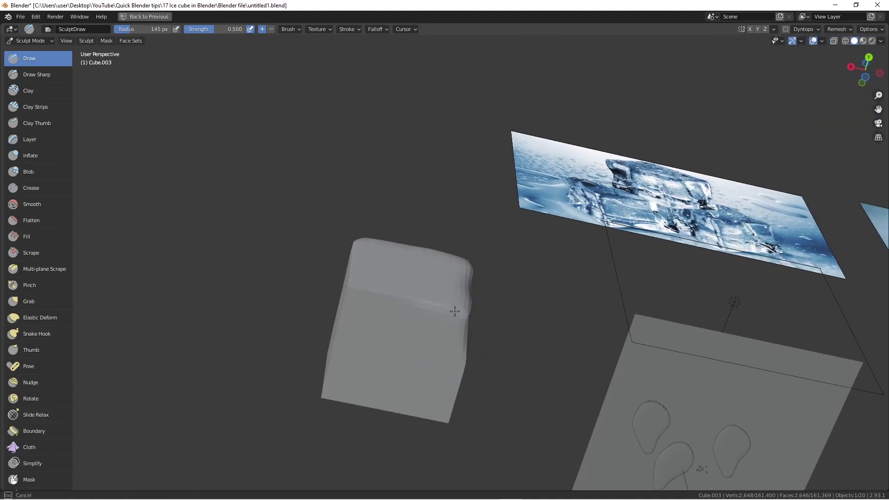
pyautogui.moveTo(457, 313); pyautogui.dragTo(386, 302)
pyautogui.moveTo(387, 301)
pyautogui.mouseDown(button='middle')
pyautogui.moveTo(458, 312)
pyautogui.moveTo(409, 330)
pyautogui.moveTo(395, 357)
pyautogui.moveTo(416, 368)
pyautogui.moveTo(432, 353)
pyautogui.moveTo(417, 345)
pyautogui.mouseUp(button='middle')
pyautogui.moveTo(424, 396); pyautogui.dragTo(454, 359, button='middle')
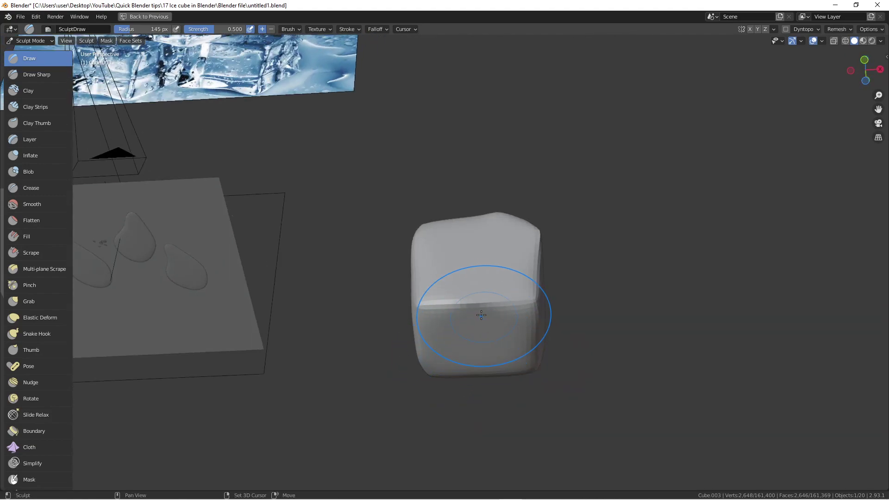
pyautogui.moveTo(470, 303); pyautogui.dragTo(534, 316, button='middle')
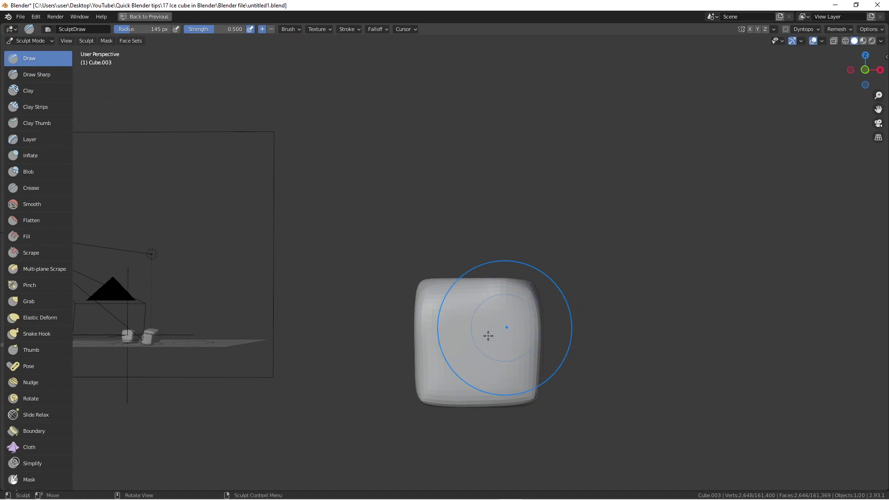
pyautogui.moveTo(486, 333); pyautogui.dragTo(486, 377, button='middle')
pyautogui.moveTo(498, 338); pyautogui.dragTo(528, 367, button='middle')
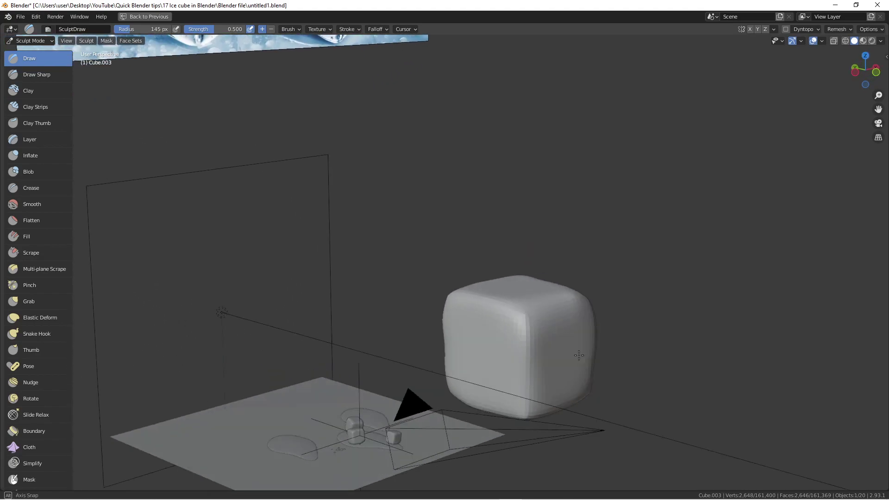
pyautogui.moveTo(578, 355)
pyautogui.mouseDown(button='middle')
pyautogui.moveTo(526, 367)
pyautogui.moveTo(407, 353)
pyautogui.moveTo(405, 334)
pyautogui.moveTo(471, 363)
pyautogui.mouseUp(button='middle')
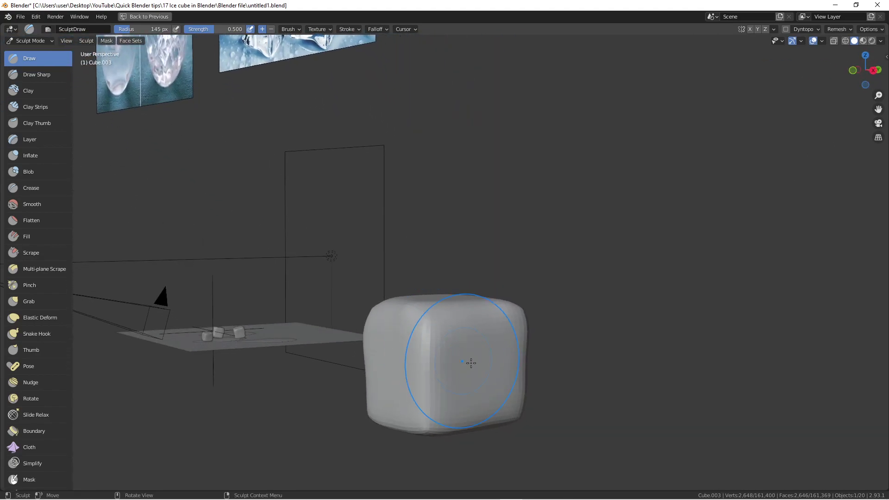
# - Pull the cube's surface with the Grab brush to reshape it
pyautogui.click(34, 302)
pyautogui.moveTo(477, 362); pyautogui.dragTo(480, 364)
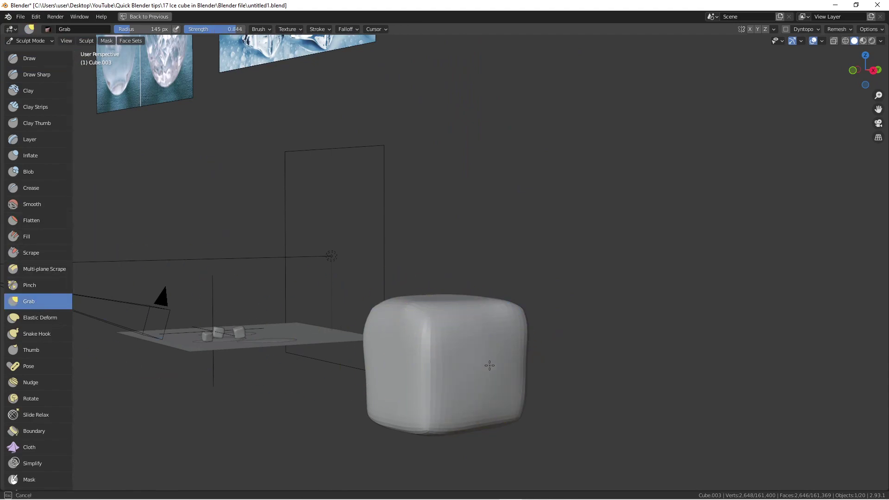
pyautogui.moveTo(475, 358)
pyautogui.mouseDown(button='middle')
pyautogui.moveTo(498, 375)
pyautogui.moveTo(463, 345)
pyautogui.moveTo(492, 355)
pyautogui.moveTo(472, 324)
pyautogui.mouseUp(button='middle')
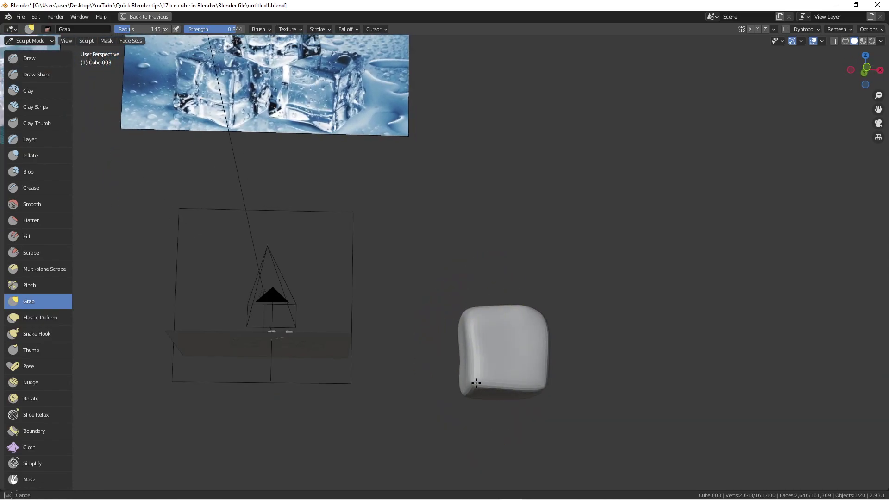
pyautogui.scroll(3, 496, 346)
pyautogui.scroll(-4, 495, 357)
pyautogui.moveTo(494, 353); pyautogui.dragTo(461, 351, button='middle')
# - Toggle Edit Mode and back to sculpting, then leave the brush-name field
pyautogui.press('Tab')
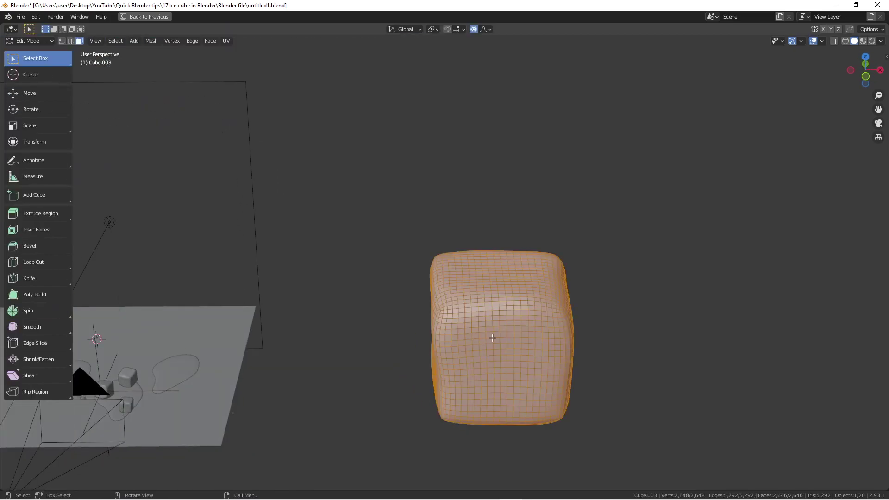
pyautogui.press('Tab')
pyautogui.moveTo(517, 326)
pyautogui.mouseDown(button='middle')
pyautogui.moveTo(498, 338)
pyautogui.moveTo(464, 319)
pyautogui.mouseUp(button='middle')
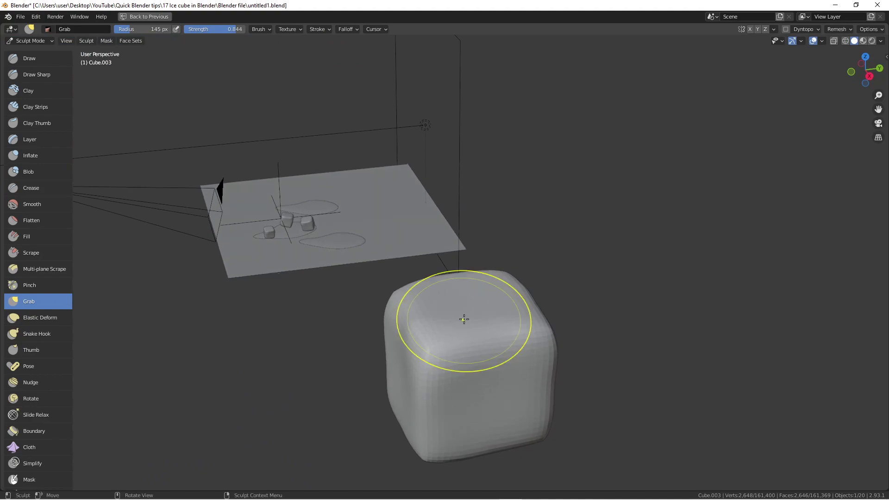
pyautogui.rightClick(464, 320)
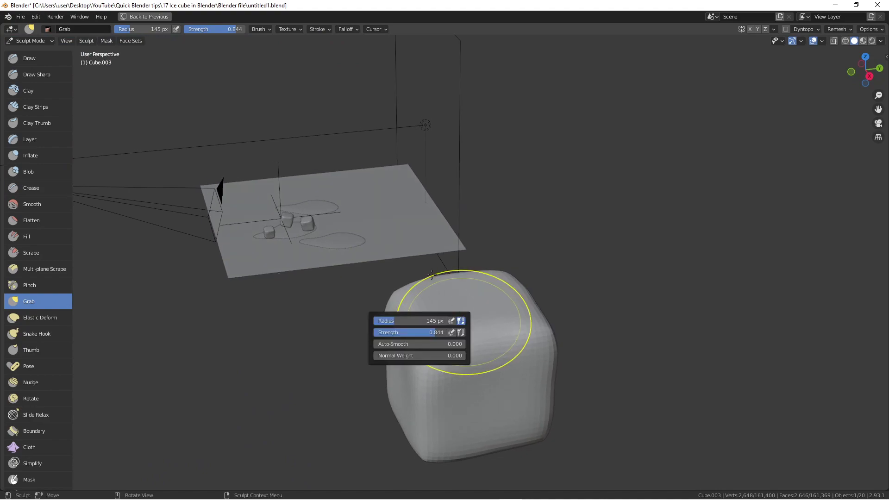
pyautogui.click(66, 29)
pyautogui.click(29, 41)
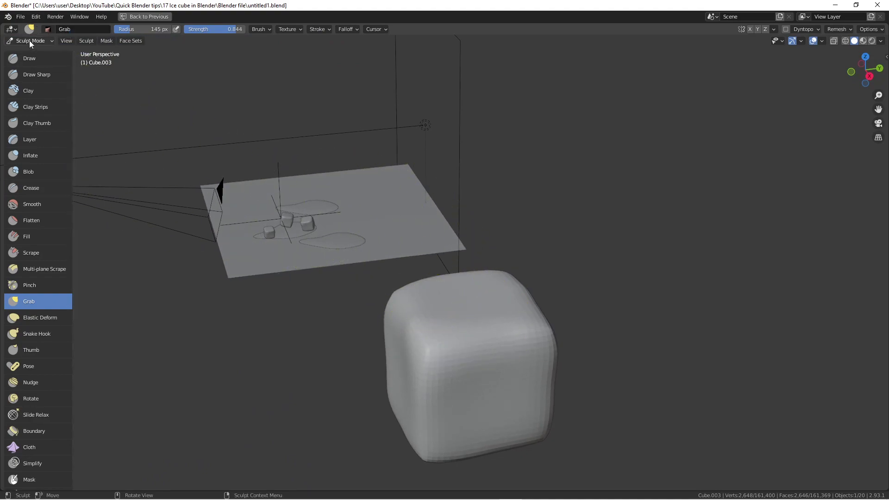
# - Switch the cube from Sculpt Mode through Edit Mode back to Object Mode
pyautogui.click(29, 41)
pyautogui.click(30, 63)
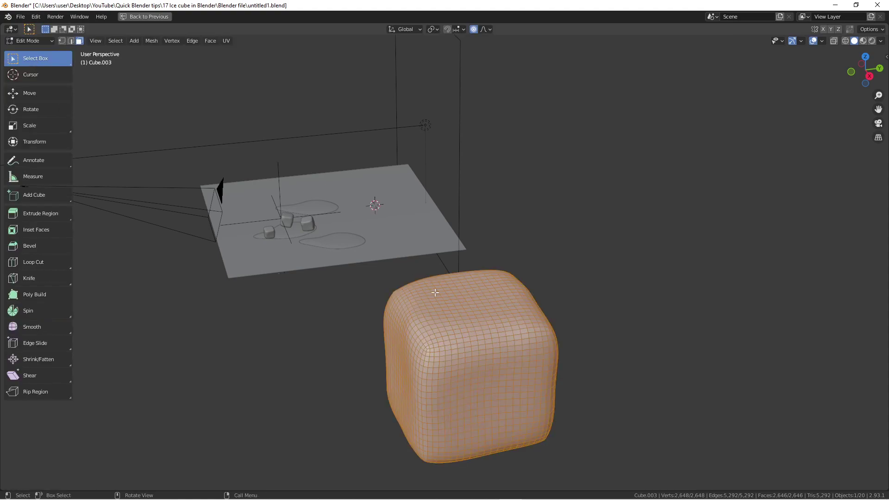
pyautogui.rightClick(474, 311)
pyautogui.moveTo(463, 284)
pyautogui.press('Escape')
pyautogui.press('Tab')
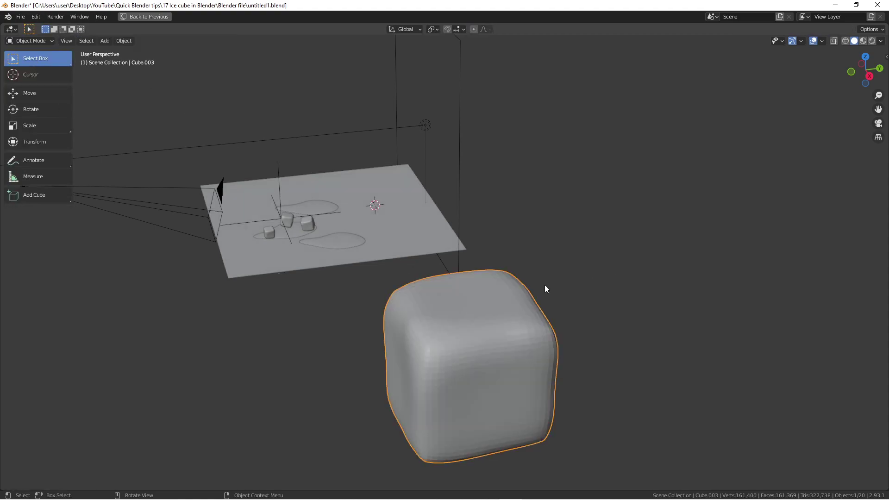
# - Shade the sculpted cube smooth and scale it down to about 0.19
pyautogui.rightClick(496, 301)
pyautogui.click(490, 277)
pyautogui.moveTo(499, 310); pyautogui.dragTo(479, 320, button='middle')
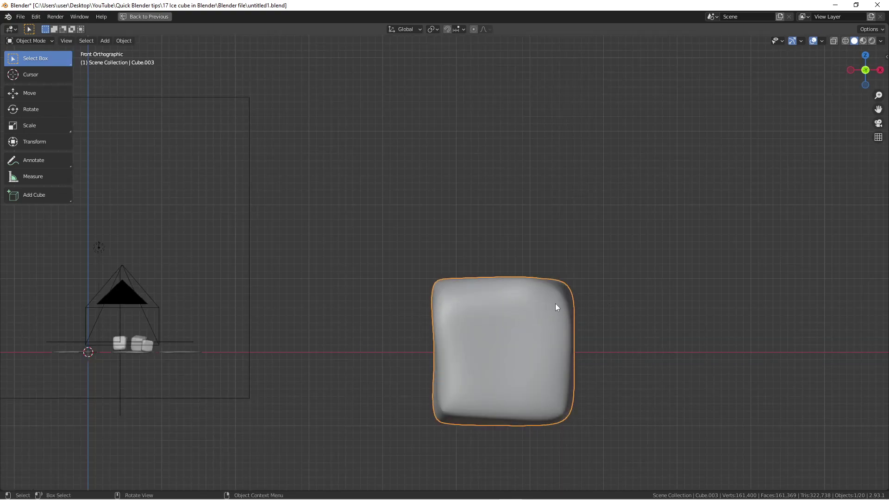
pyautogui.press('s')
pyautogui.click(512, 337)
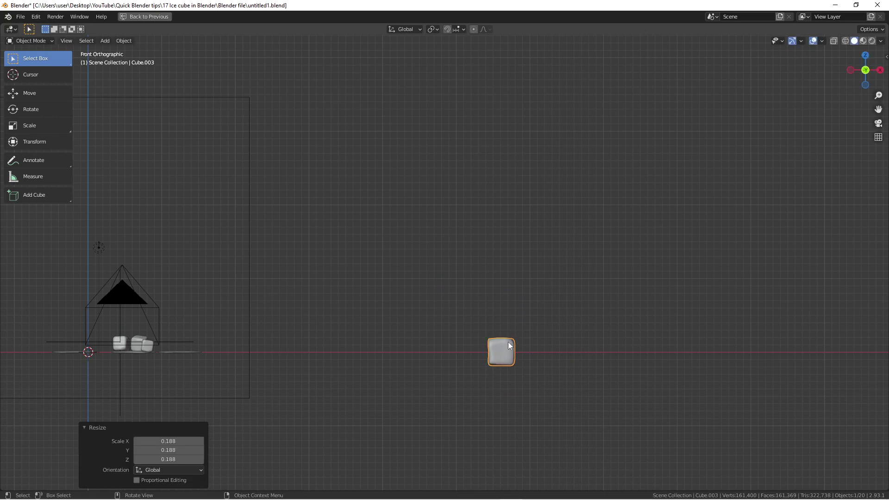
# - Move the cube left and up, then select the small ice cubes
pyautogui.press('g')
pyautogui.click(183, 321)
pyautogui.moveTo(182, 321); pyautogui.dragTo(330, 333, button='middle')
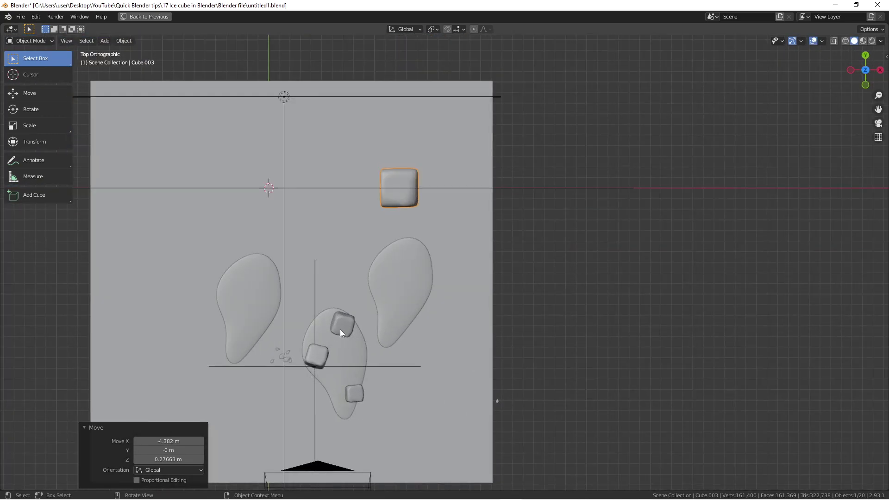
pyautogui.click(340, 329)
pyautogui.click(317, 355)
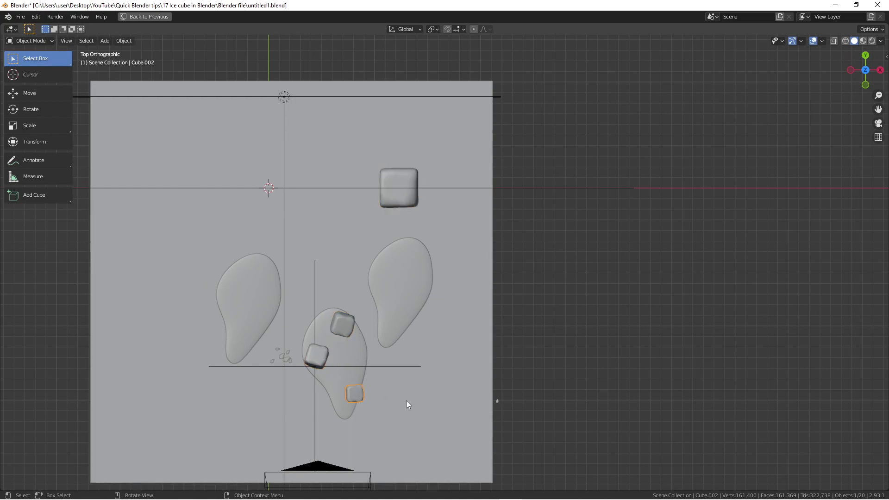
# - Move the large sculpted ice cube about 2.38 m right, off the plane
pyautogui.moveTo(406, 400); pyautogui.dragTo(421, 281, button='middle')
pyautogui.moveTo(426, 227); pyautogui.dragTo(482, 214, button='middle')
pyautogui.click(396, 209)
pyautogui.scroll(-3, 392, 205)
pyautogui.press('g')
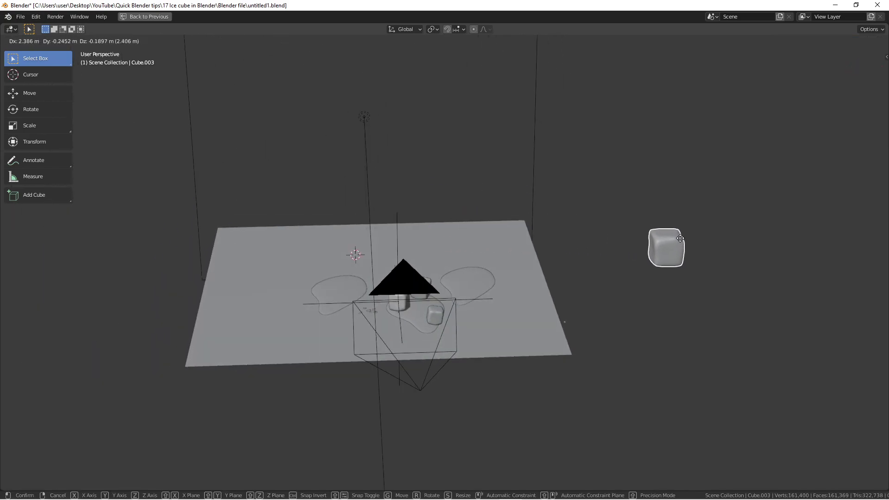
pyautogui.click(593, 261)
# - Restore the Shading layout, deselect the moved cube and orbit toward the other cubes
pyautogui.hotkey('ctrl', 'space')
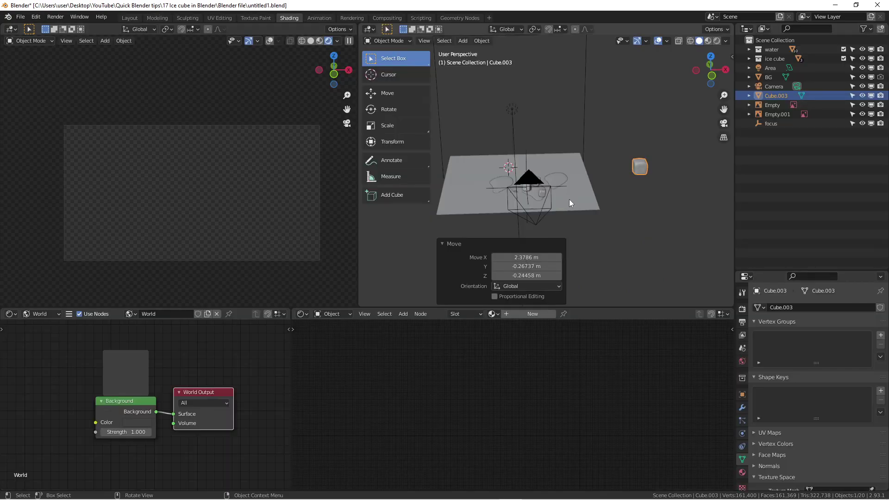
pyautogui.moveTo(570, 202); pyautogui.dragTo(584, 199, button='middle')
pyautogui.scroll(2, 554, 190)
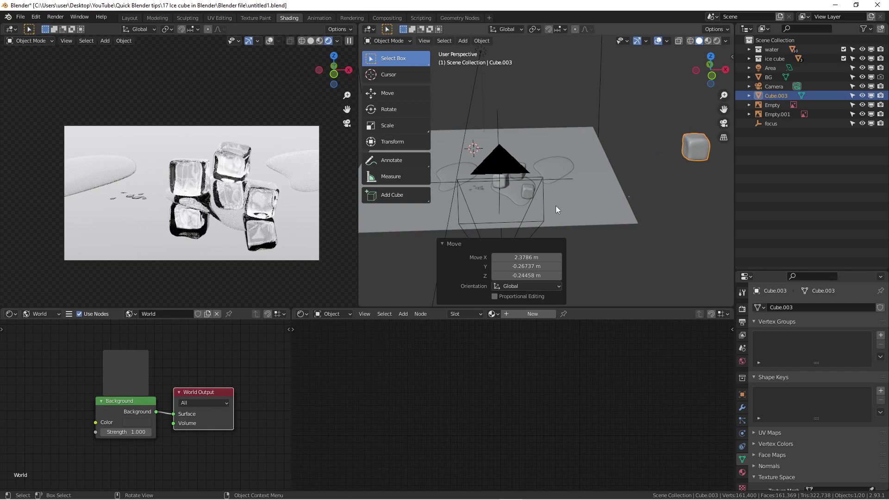
pyautogui.click(612, 251)
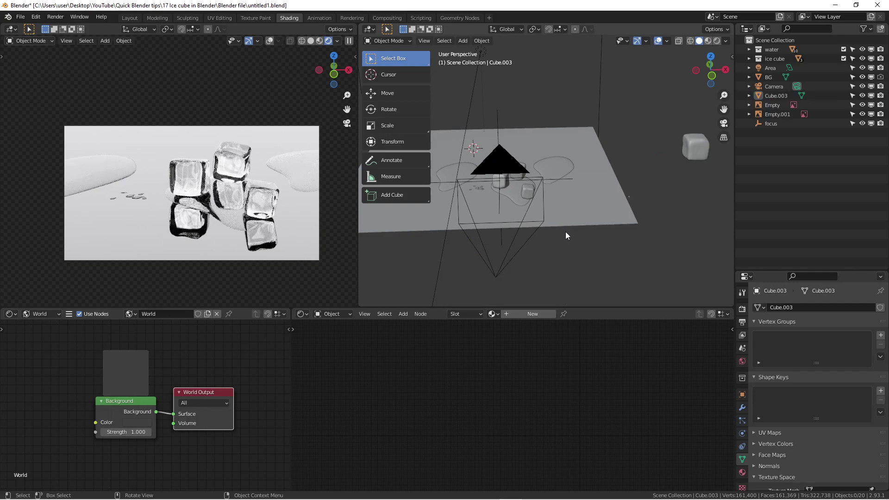
pyautogui.moveTo(565, 231); pyautogui.dragTo(604, 235, button='middle')
pyautogui.scroll(3, 559, 224)
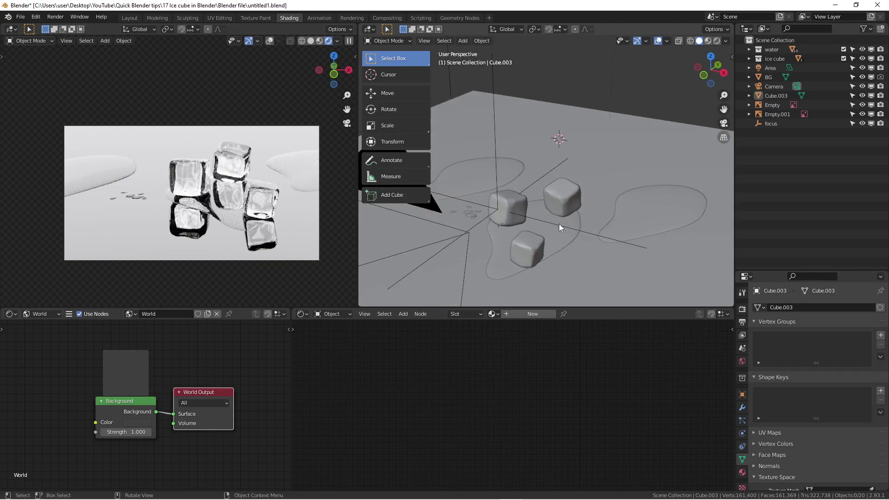
pyautogui.scroll(6, 185, 176)
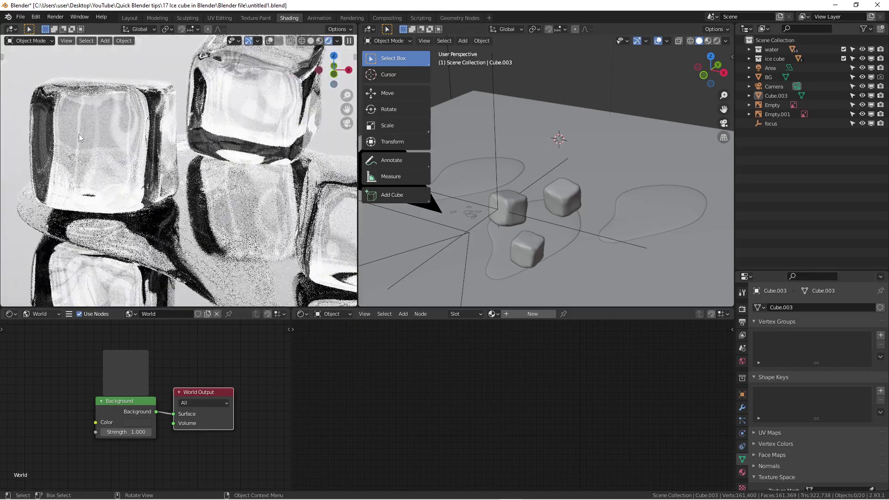
# - Reframe the rendered preview and select the front ice cube to show 'Glass (recomended) .001'
pyautogui.keyDown('shift'); pyautogui.moveTo(199, 112); pyautogui.dragTo(175, 135, button='middle'); pyautogui.keyUp('shift')
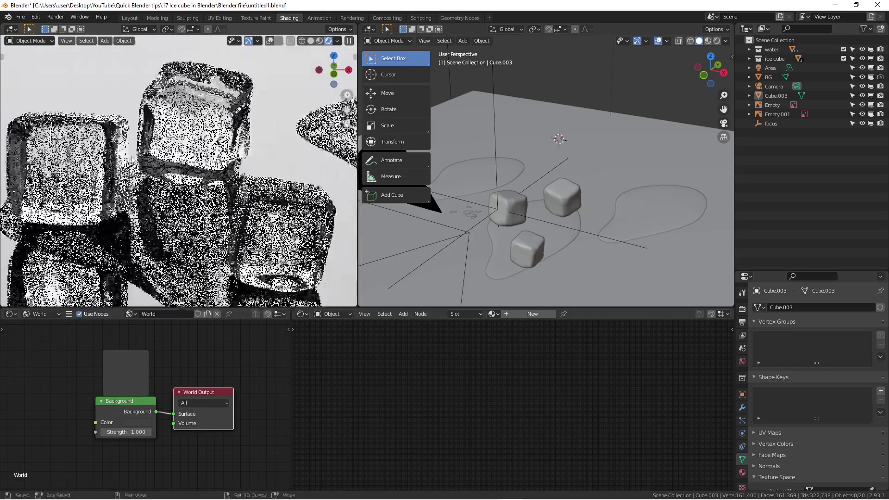
pyautogui.scroll(-3, 185, 148)
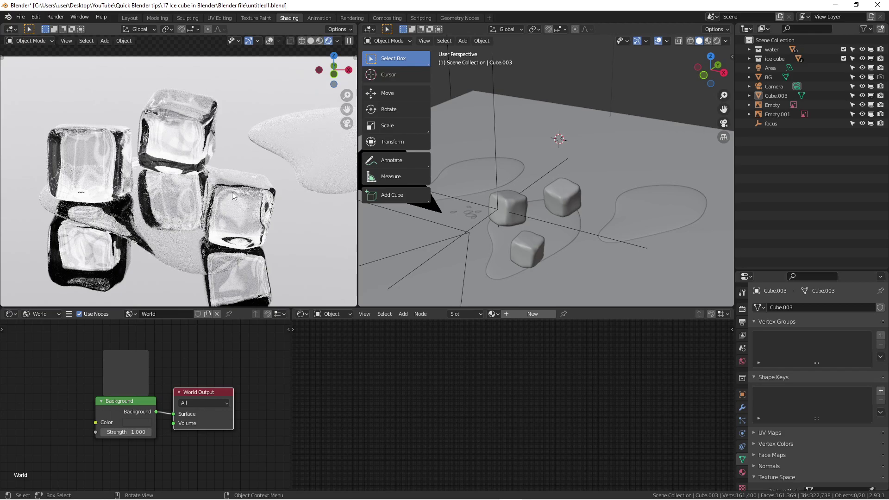
pyautogui.click(528, 250)
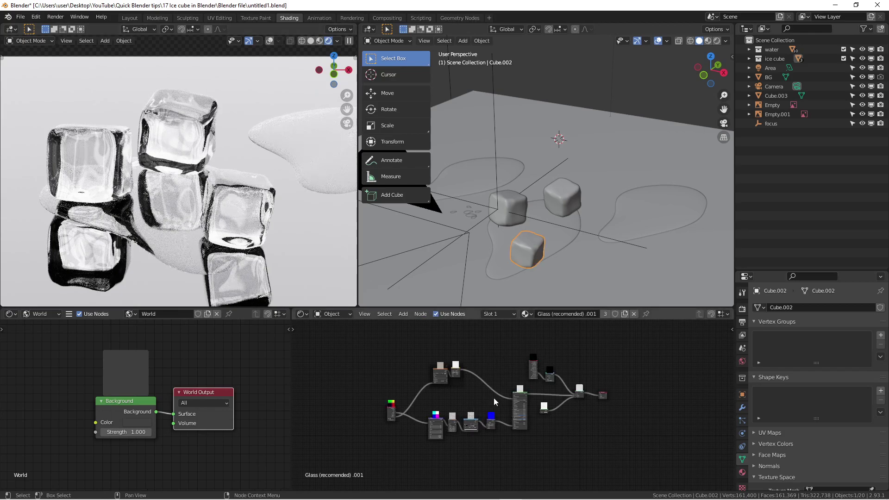
# - Select the front ice cube and maximize its glass node tree in the Shader Editor
pyautogui.scroll(2, 474, 391)
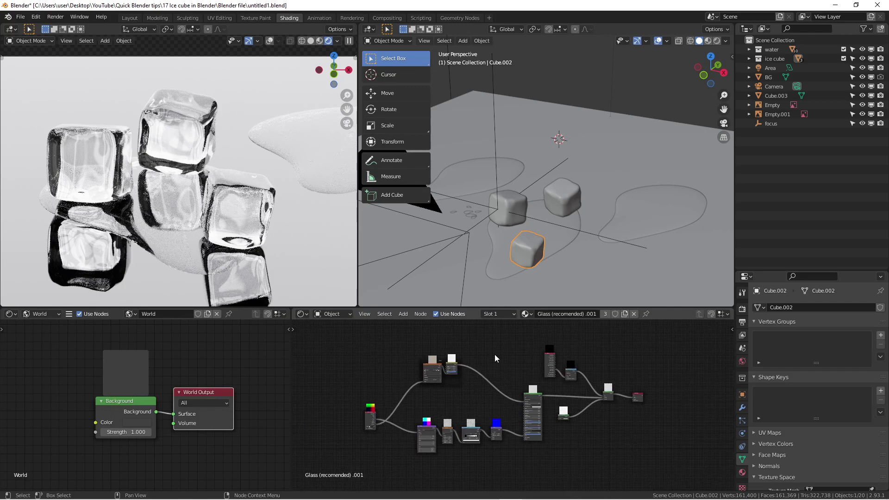
pyautogui.click(526, 249)
pyautogui.click(527, 249)
pyautogui.moveTo(472, 387); pyautogui.dragTo(476, 360, button='middle')
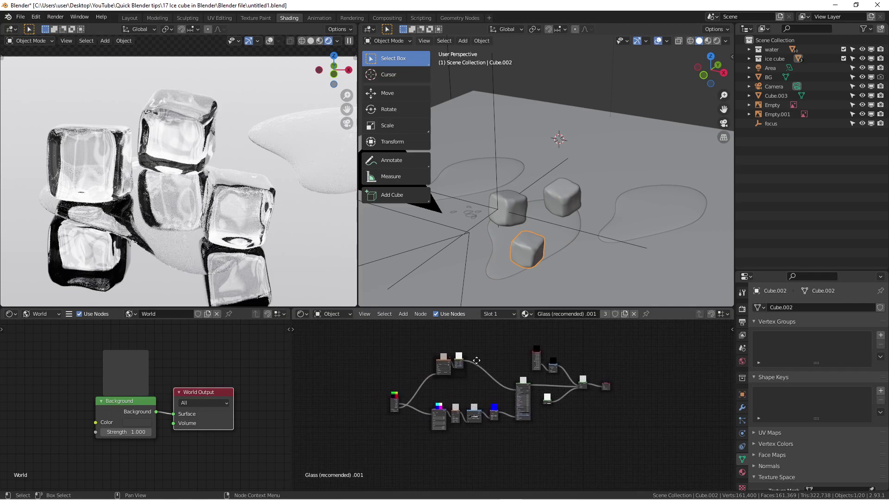
pyautogui.hotkey('ctrl', 'space')
# - Compact the tree by moving Texture Coordinate, Principled BSDF and the right-side nodes inward
pyautogui.scroll(2, 351, 216)
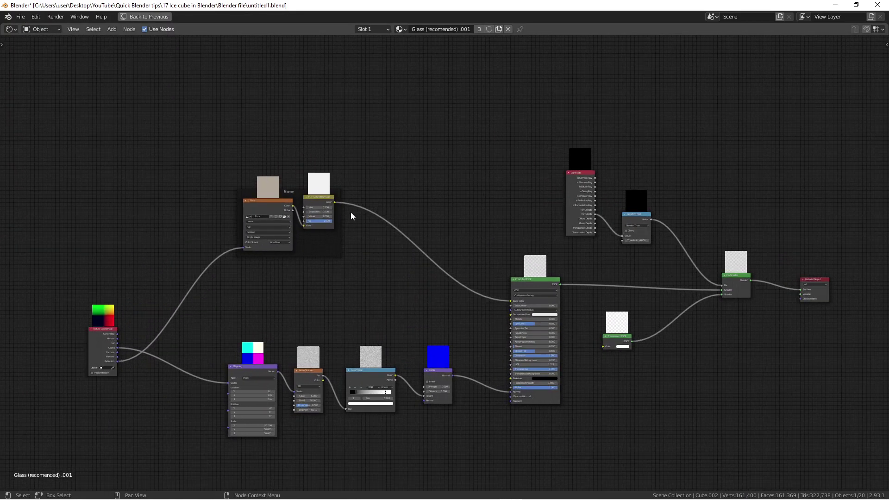
pyautogui.moveTo(351, 216); pyautogui.dragTo(351, 187, button='middle')
pyautogui.scroll(1, 175, 273)
pyautogui.moveTo(82, 285); pyautogui.dragTo(139, 269)
pyautogui.scroll(-2, 298, 317)
pyautogui.moveTo(616, 253); pyautogui.dragTo(571, 253)
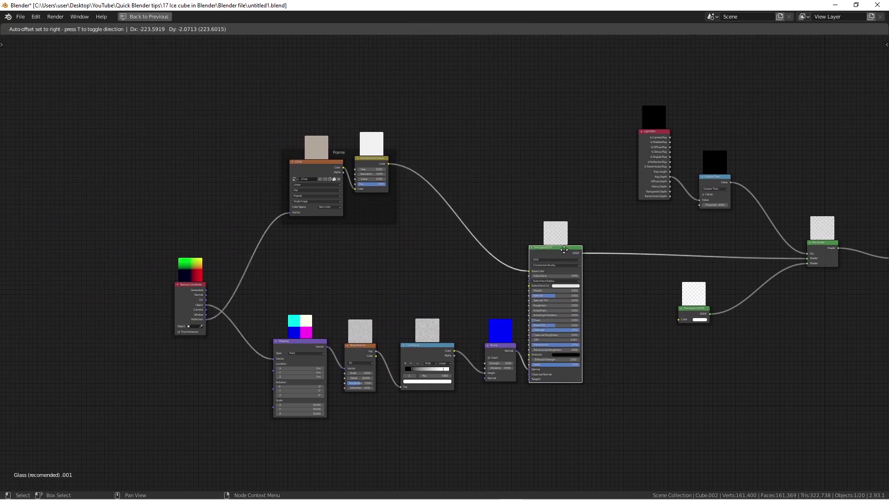
pyautogui.moveTo(613, 100); pyautogui.dragTo(845, 324)
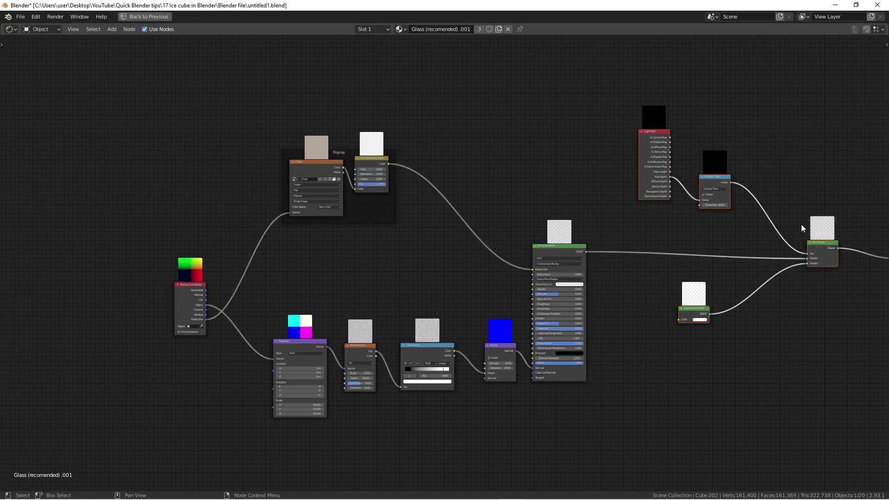
pyautogui.press('g')
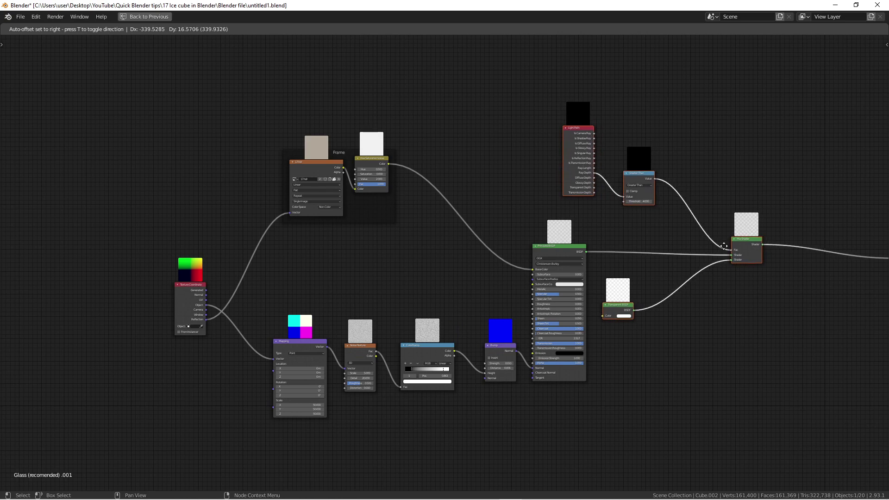
pyautogui.click(724, 253)
# - Place Material Output beside Mix Shader and select the image Frame with its two nodes
pyautogui.scroll(-2, 731, 269)
pyautogui.keyDown('ctrl'); pyautogui.hscroll(3, 817, 264); pyautogui.keyUp('ctrl')
pyautogui.moveTo(785, 251); pyautogui.dragTo(702, 251)
pyautogui.scroll(2, 631, 307)
pyautogui.moveTo(630, 307); pyautogui.dragTo(689, 339, button='middle')
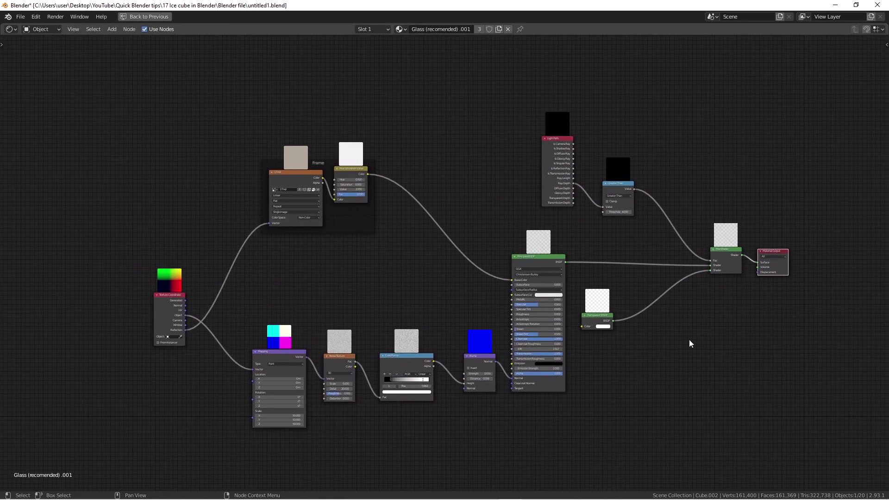
pyautogui.scroll(2, 458, 277)
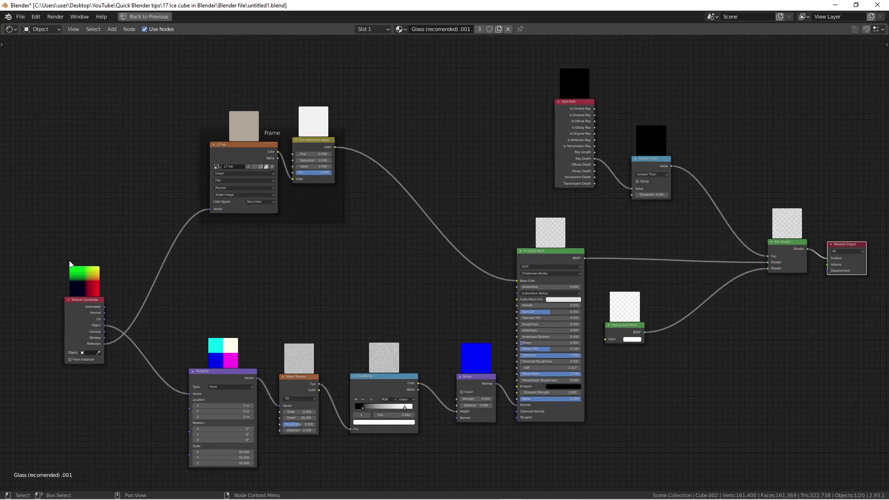
pyautogui.moveTo(125, 71); pyautogui.dragTo(392, 261)
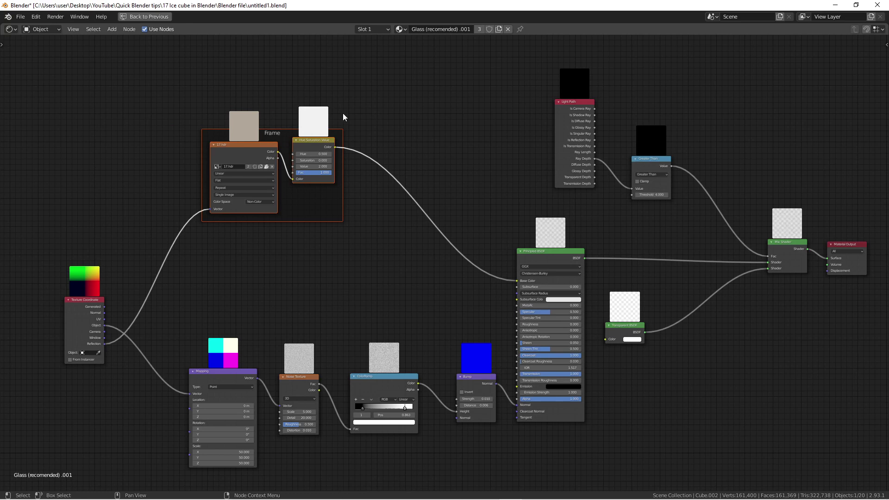
pyautogui.scroll(3, 346, 216)
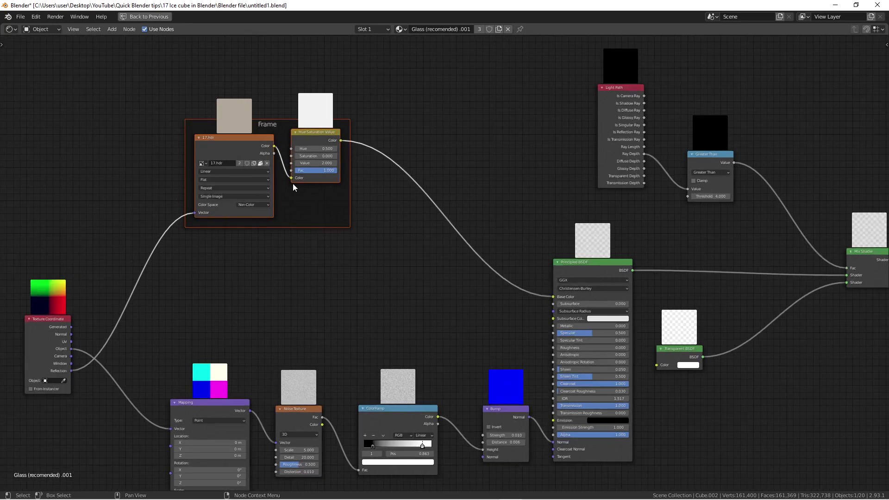
pyautogui.scroll(-3, 521, 304)
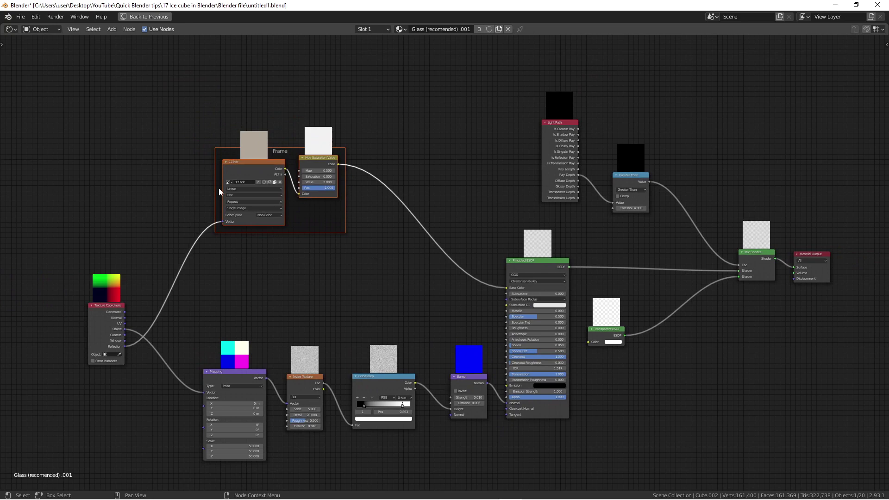
# - Restore the Shader Editor to the full Shading workspace layout
pyautogui.hotkey('ctrl', 'space')
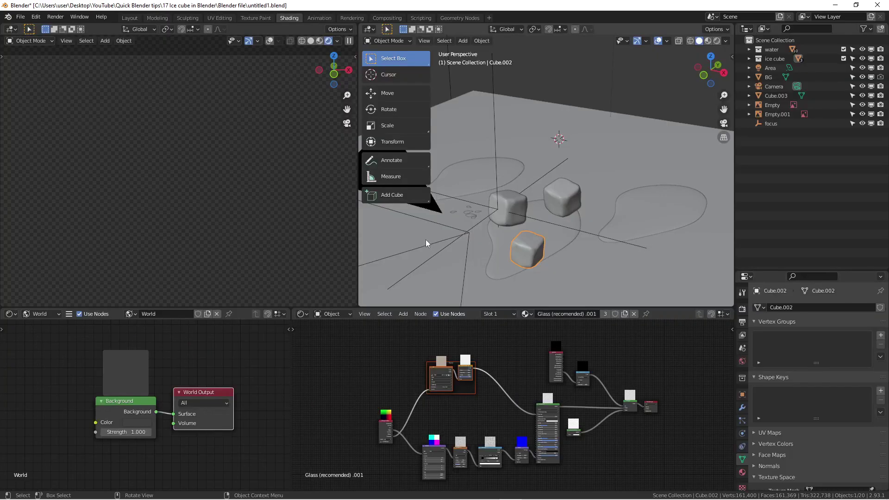
pyautogui.scroll(-3, 573, 153)
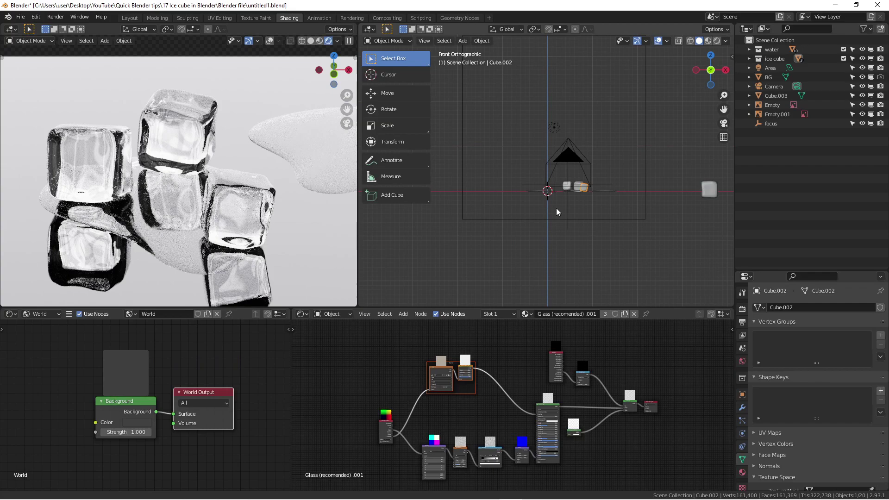
pyautogui.keyDown('shift'); pyautogui.scroll(5, 556, 207); pyautogui.keyUp('shift')
# - Maximize the 3D viewport and zoom in and out around the reference images
pyautogui.hotkey('ctrl', 'space')
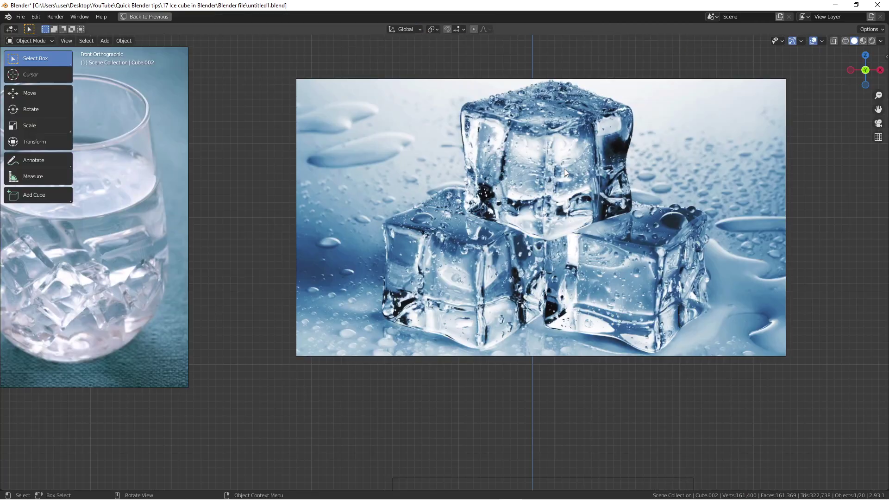
pyautogui.scroll(4, 563, 169)
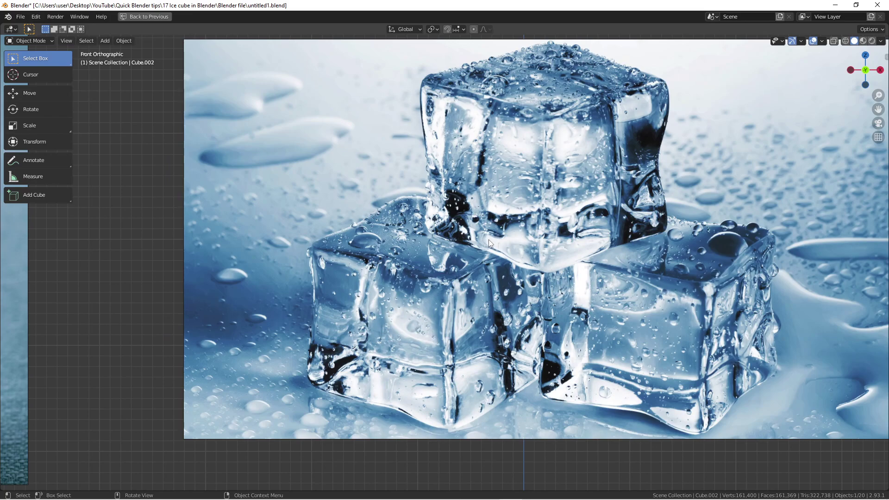
pyautogui.scroll(-1, 631, 278)
pyautogui.scroll(-1, 630, 279)
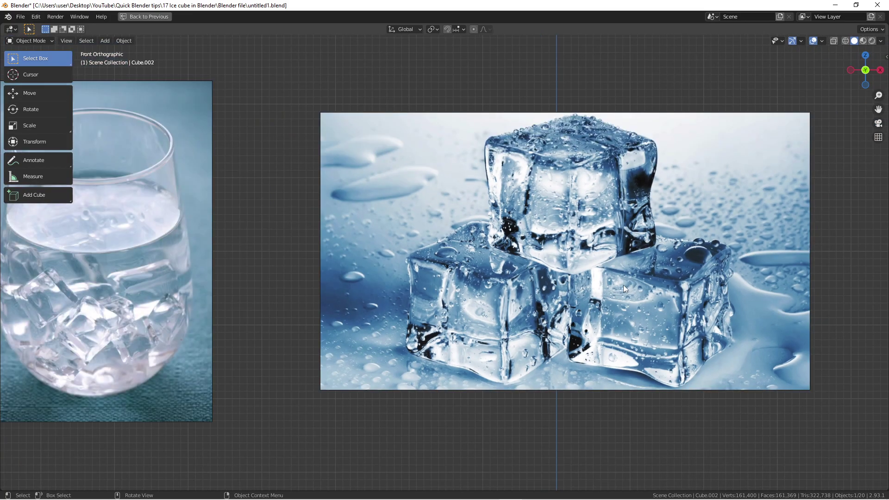
pyautogui.scroll(-1, 623, 284)
pyautogui.scroll(-1, 574, 275)
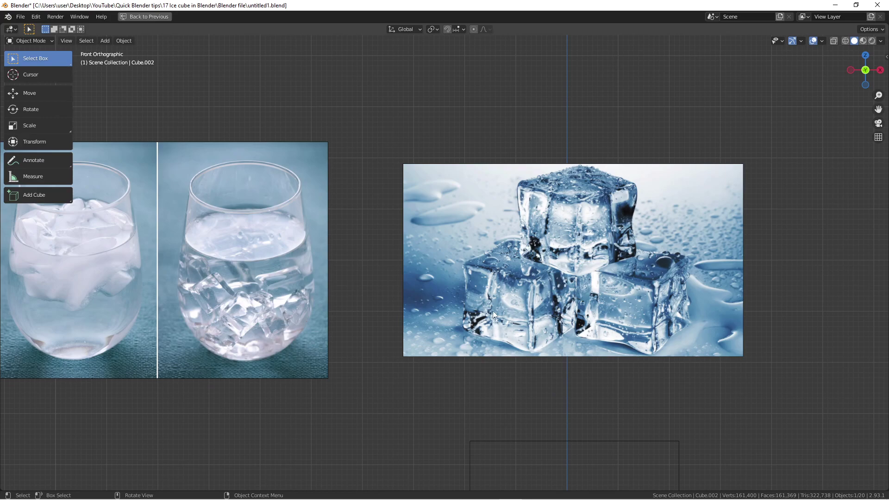
pyautogui.scroll(5, 96, 300)
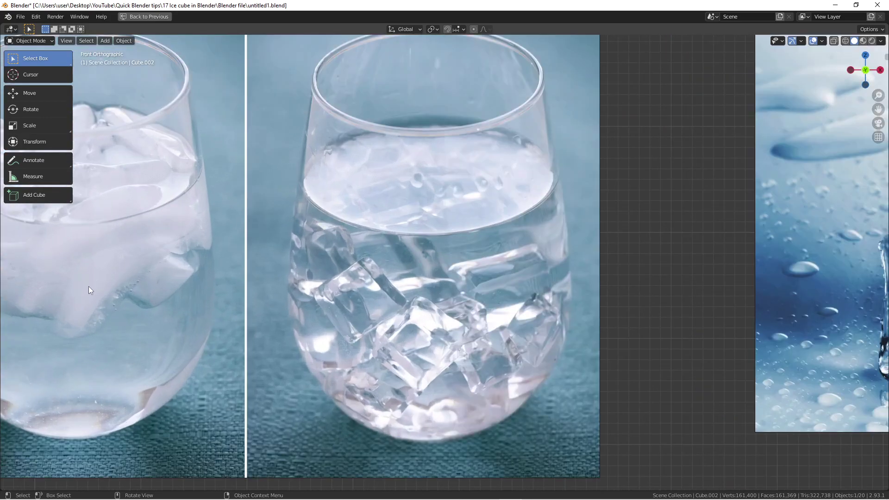
pyautogui.scroll(6, 313, 264)
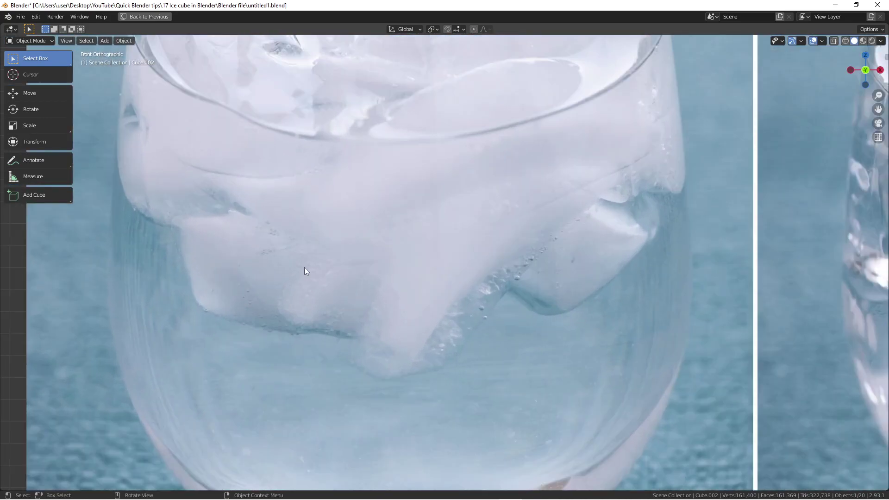
pyautogui.scroll(-7, 483, 290)
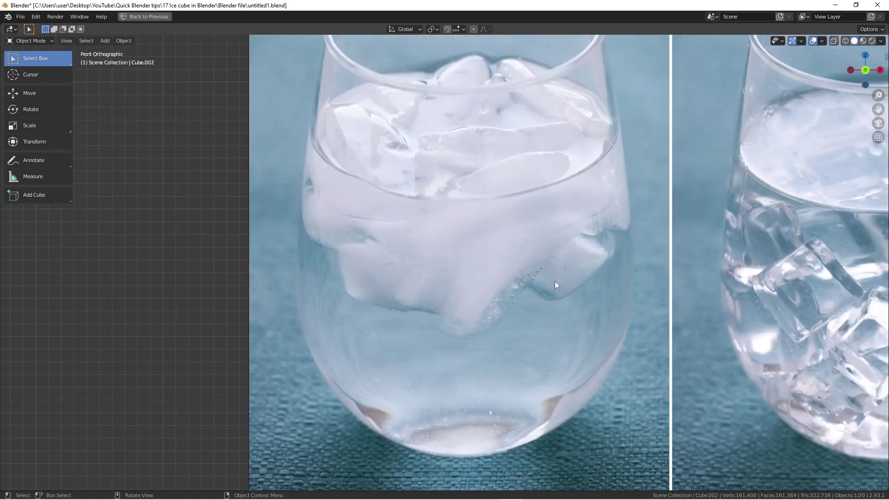
pyautogui.keyDown('ctrl'); pyautogui.scroll(-5, 546, 279); pyautogui.keyUp('ctrl')
pyautogui.scroll(-2, 534, 270)
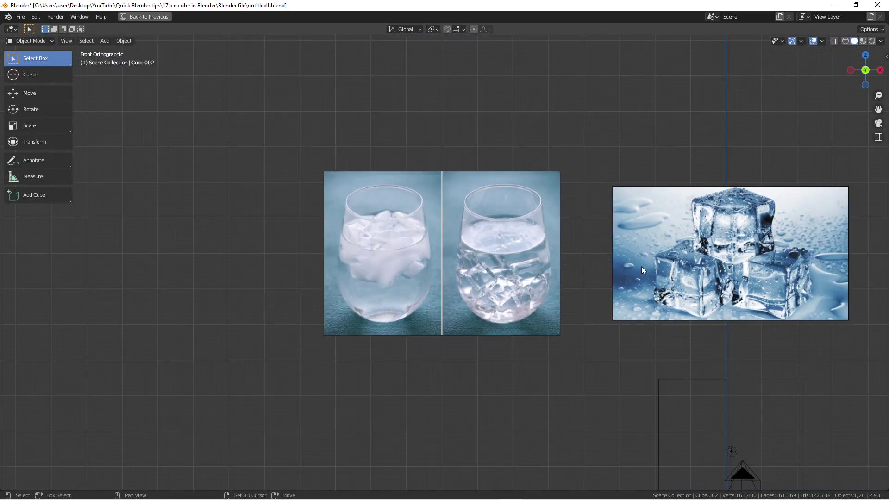
pyautogui.keyDown('ctrl'); pyautogui.scroll(-3, 528, 270); pyautogui.keyUp('ctrl')
pyautogui.scroll(4, 573, 267)
pyautogui.scroll(1, 553, 239)
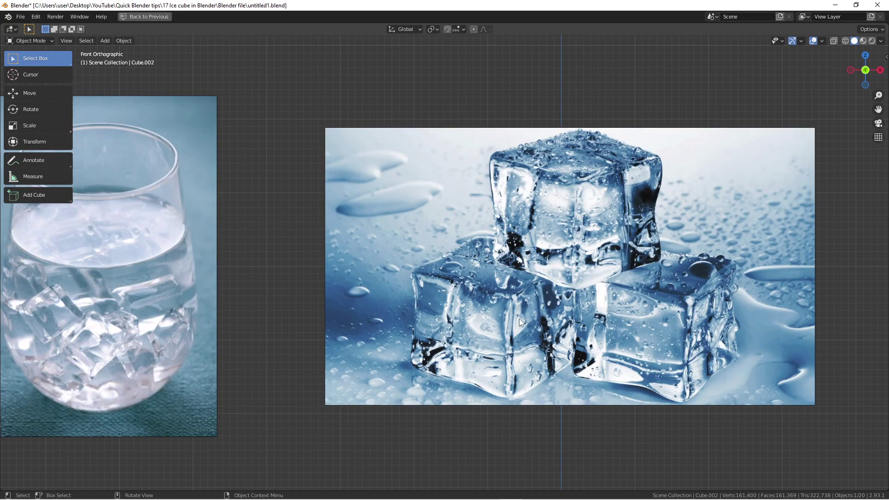
pyautogui.scroll(-5, 531, 302)
# - Pan the viewport upward to bring the camera into sight
pyautogui.keyDown('shift'); pyautogui.moveTo(536, 307); pyautogui.dragTo(451, 234, button='middle'); pyautogui.keyUp('shift')
pyautogui.scroll(2, 501, 365)
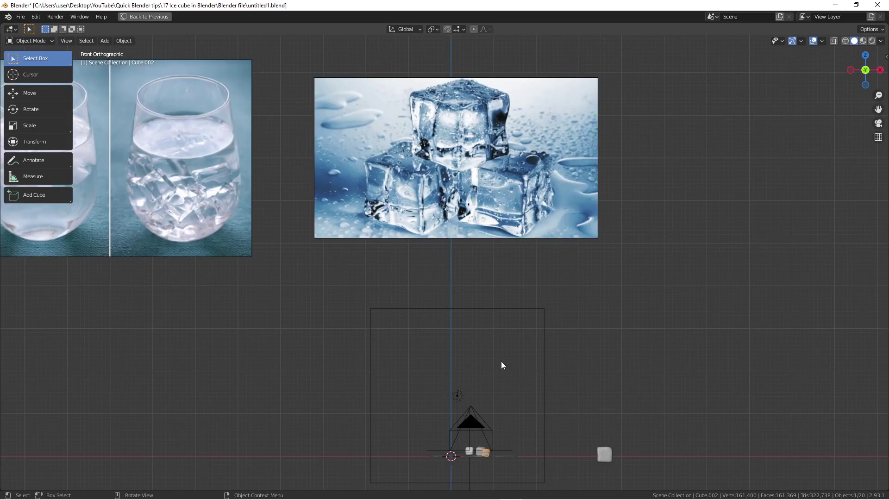
pyautogui.keyDown('shift'); pyautogui.moveTo(507, 369); pyautogui.dragTo(521, 255, button='middle'); pyautogui.keyUp('shift')
pyautogui.hotkey('ctrl', 'space')
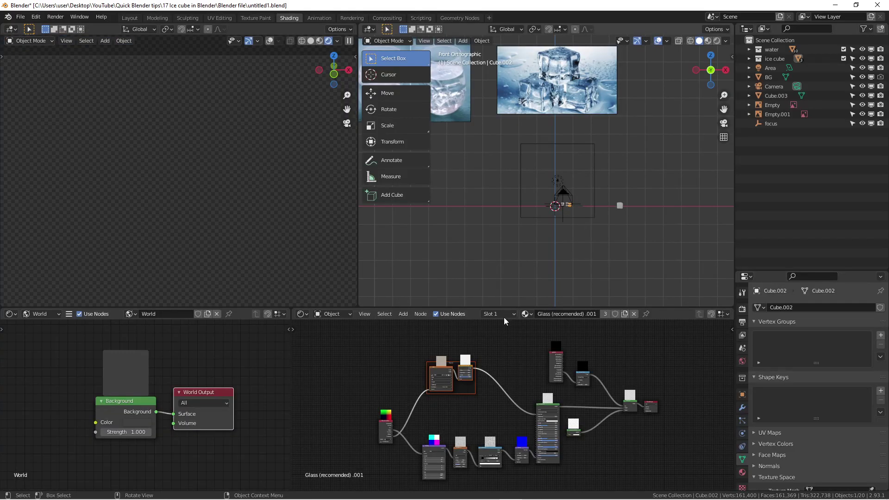
pyautogui.hotkey('ctrl', 'space')
pyautogui.moveTo(394, 243); pyautogui.dragTo(421, 224, button='middle')
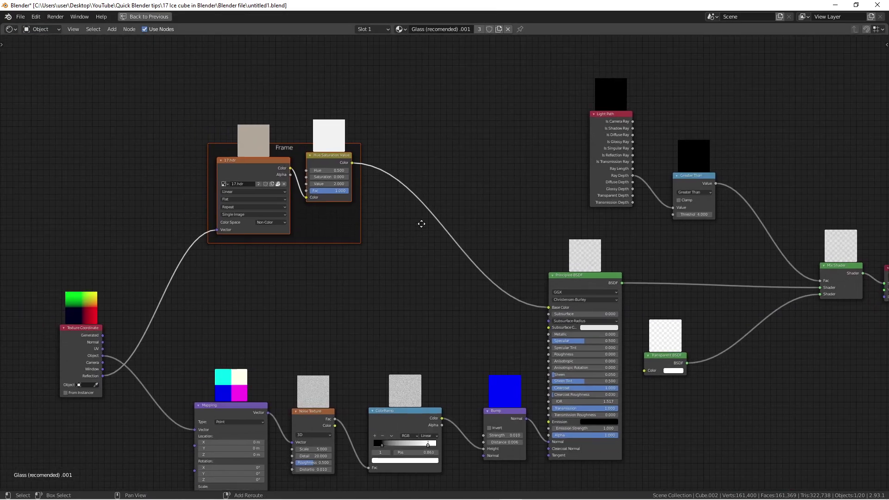
pyautogui.scroll(1, 324, 171)
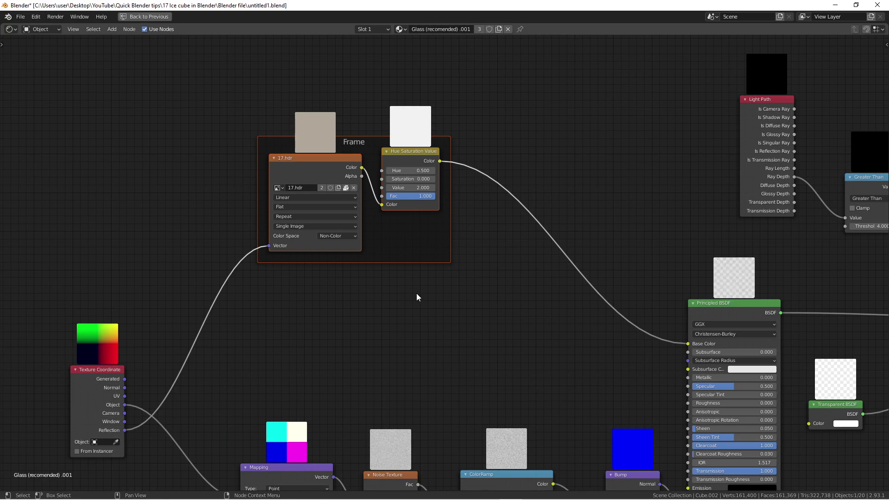
pyautogui.scroll(-2, 415, 293)
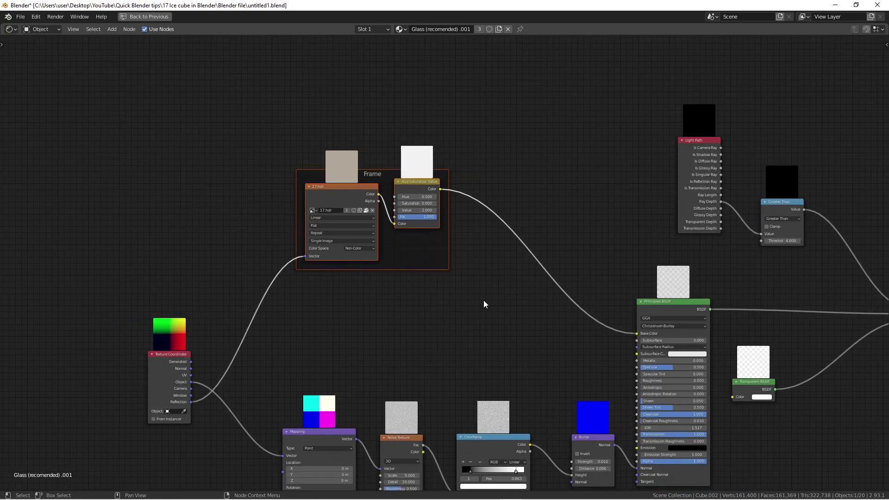
pyautogui.scroll(1, 605, 331)
pyautogui.moveTo(397, 346); pyautogui.dragTo(380, 315, button='middle')
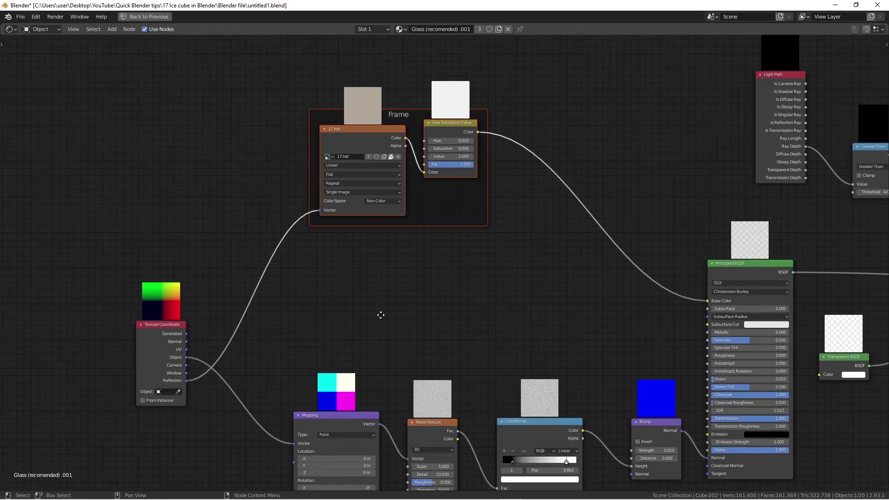
pyautogui.scroll(1, 377, 304)
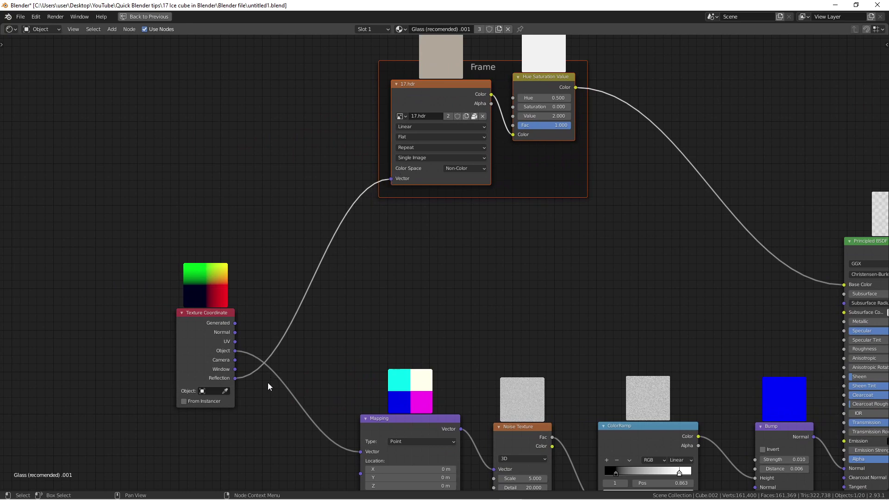
pyautogui.moveTo(395, 292); pyautogui.dragTo(365, 355, button='middle')
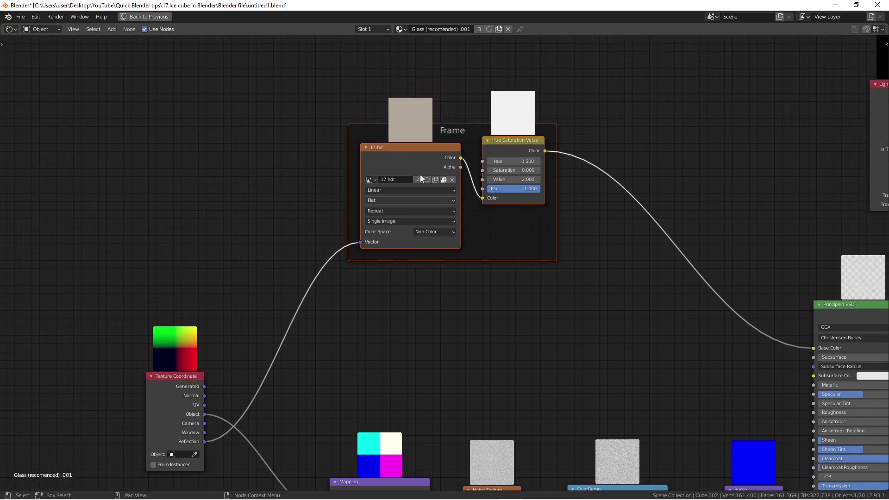
pyautogui.click(415, 147)
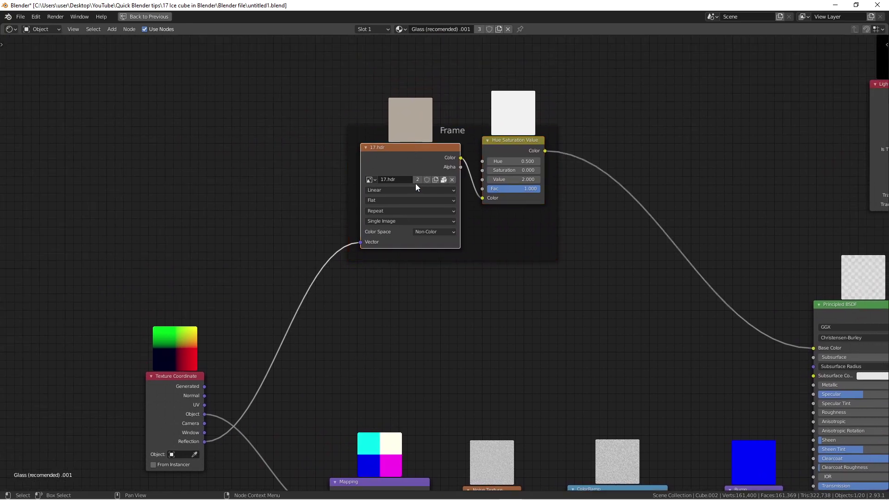
pyautogui.click(434, 318)
pyautogui.hotkey('shift', 'a')
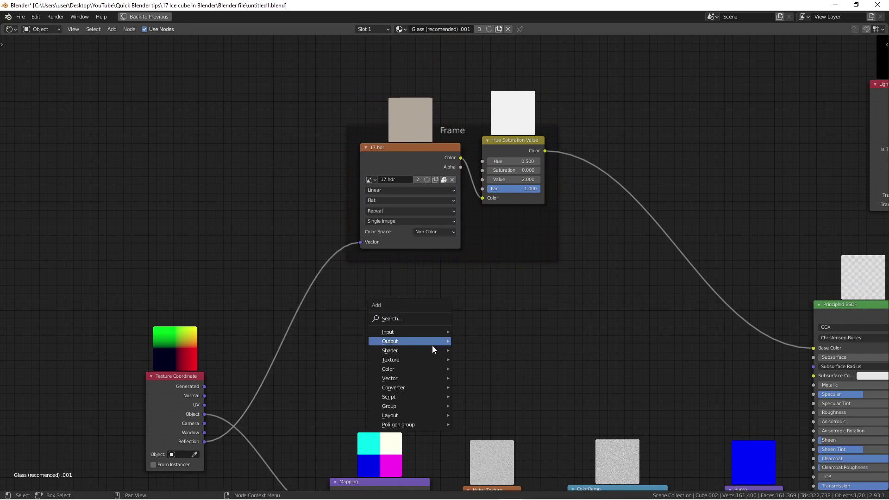
pyautogui.moveTo(432, 351)
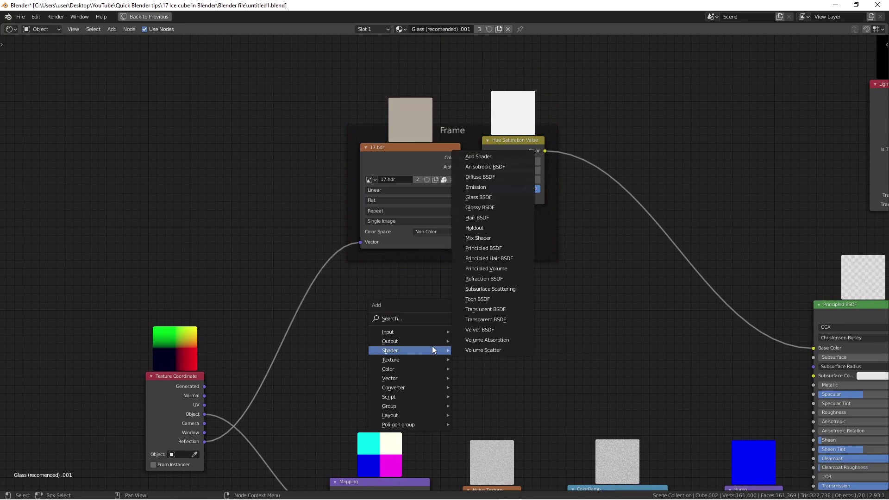
pyautogui.click(430, 321)
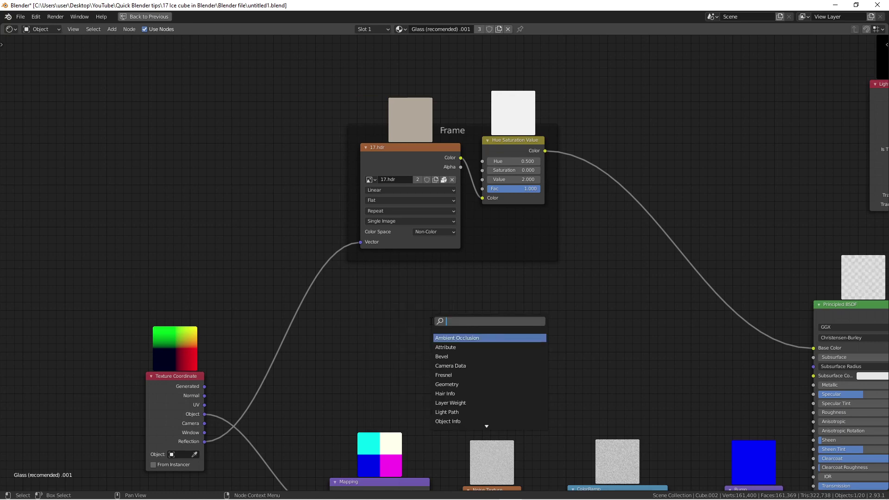
pyautogui.write('ima')
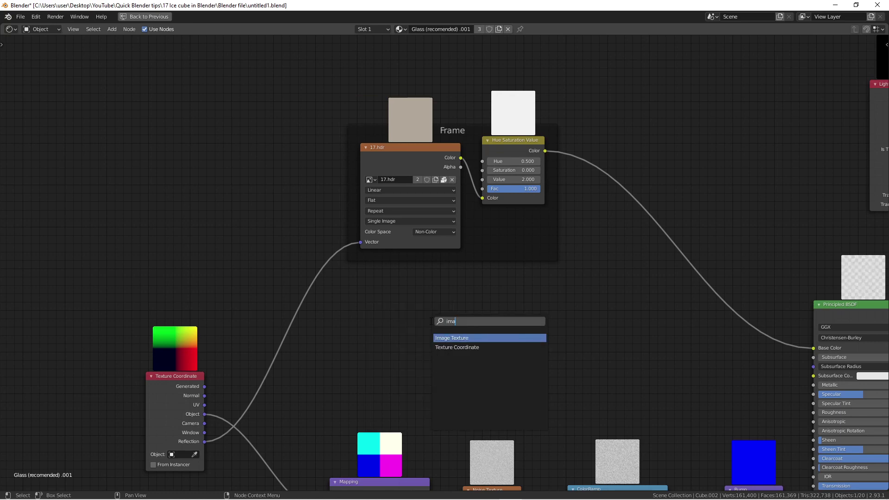
pyautogui.press('Escape')
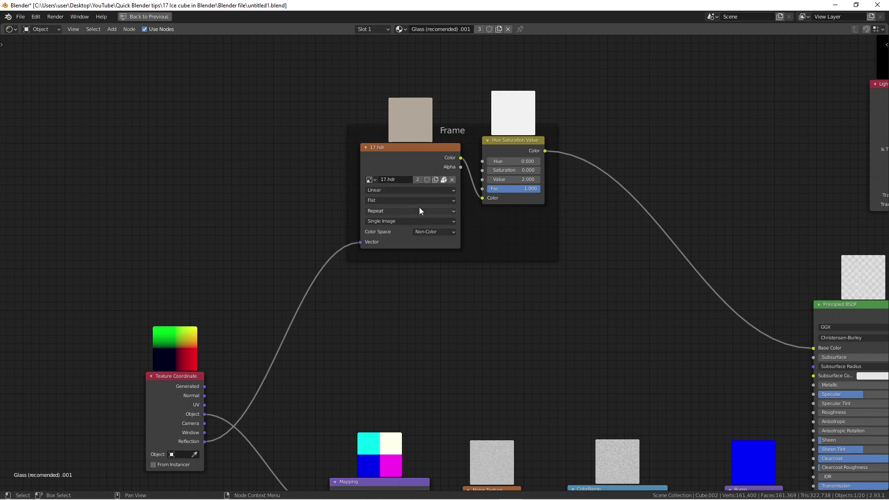
pyautogui.moveTo(499, 262); pyautogui.dragTo(493, 315, button='middle')
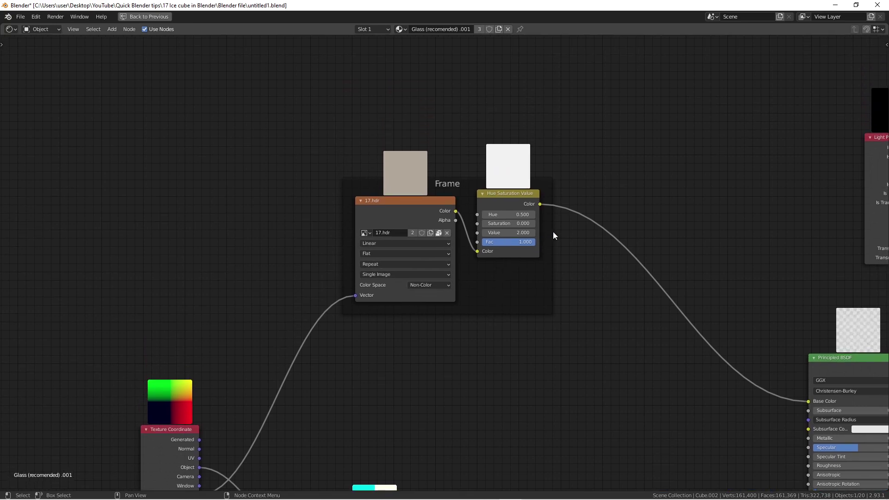
pyautogui.click(510, 195)
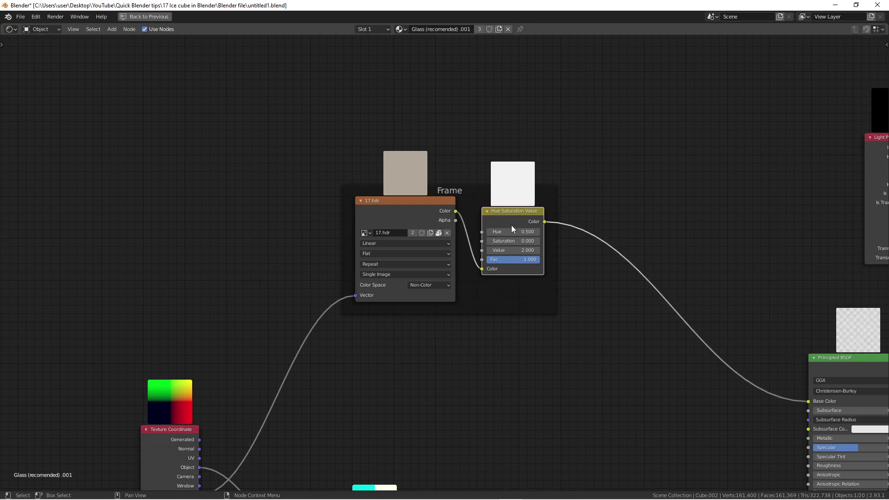
pyautogui.scroll(2, 511, 225)
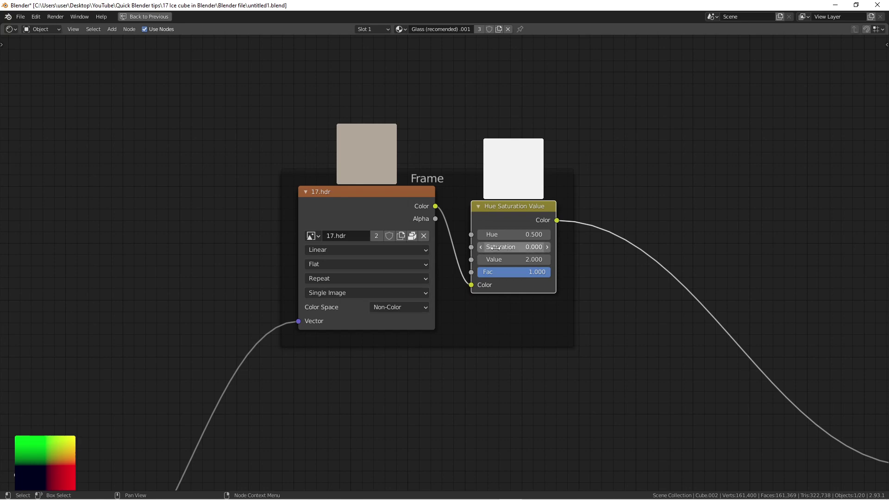
pyautogui.scroll(-2, 571, 270)
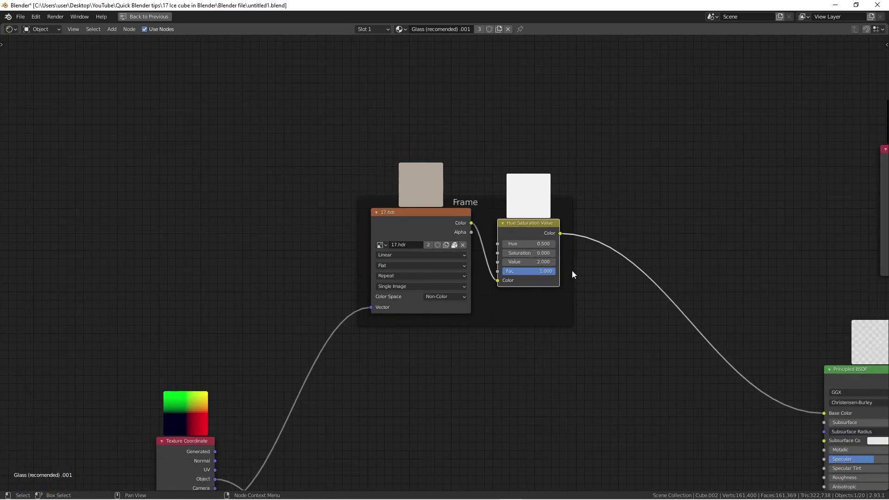
# - Restore the full Shading layout and zoom in on the Hue Saturation Value node
pyautogui.hotkey('ctrl', 'space')
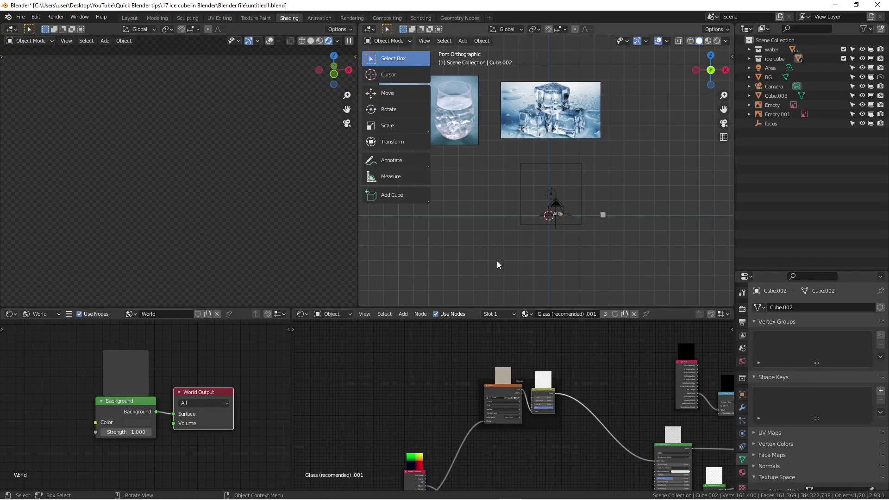
pyautogui.scroll(-2, 521, 218)
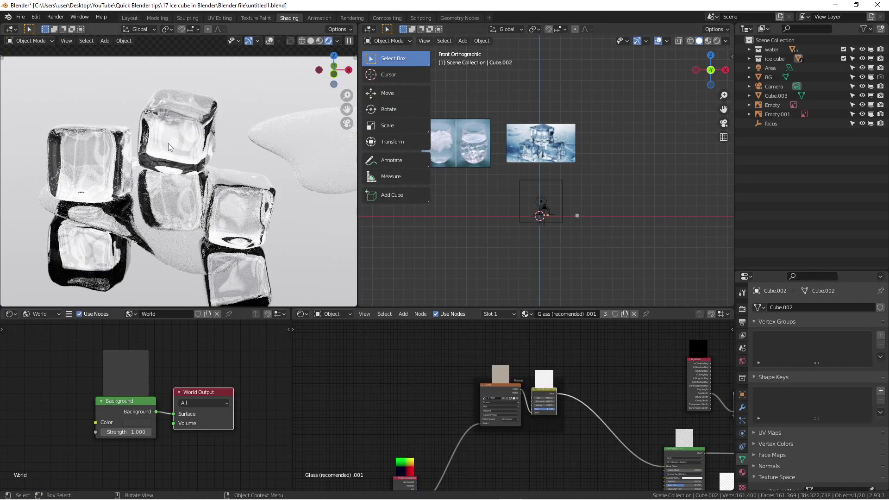
pyautogui.scroll(3, 504, 370)
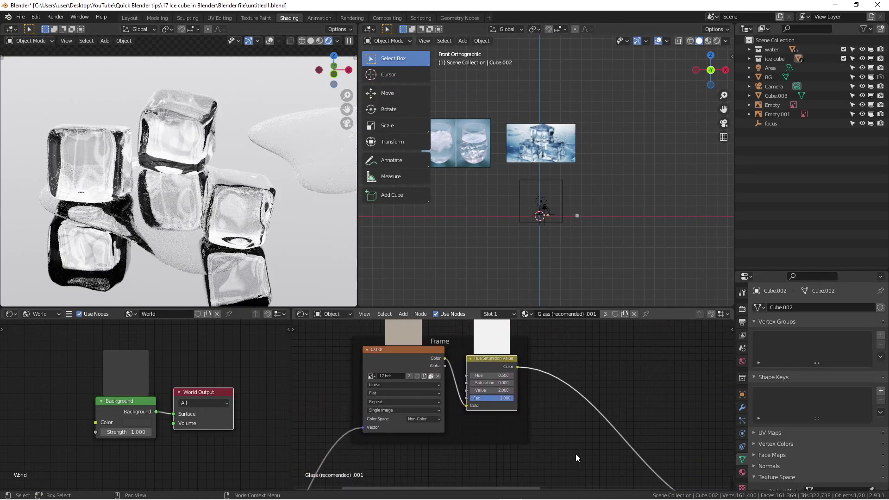
pyautogui.scroll(4, 493, 371)
# - Try a Saturation of 0.01 on the Hue Saturation Value node, then set it back to 0
pyautogui.click(504, 385)
pyautogui.write('0.0')
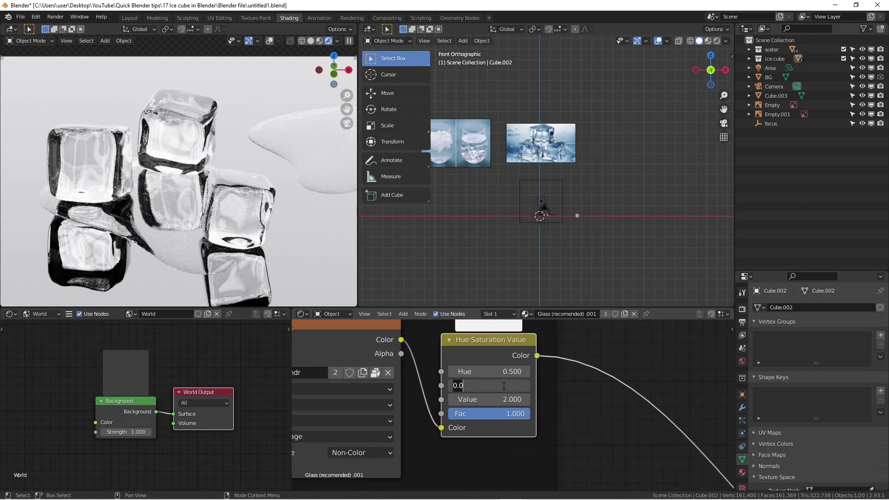
pyautogui.write('1')
pyautogui.press('Return')
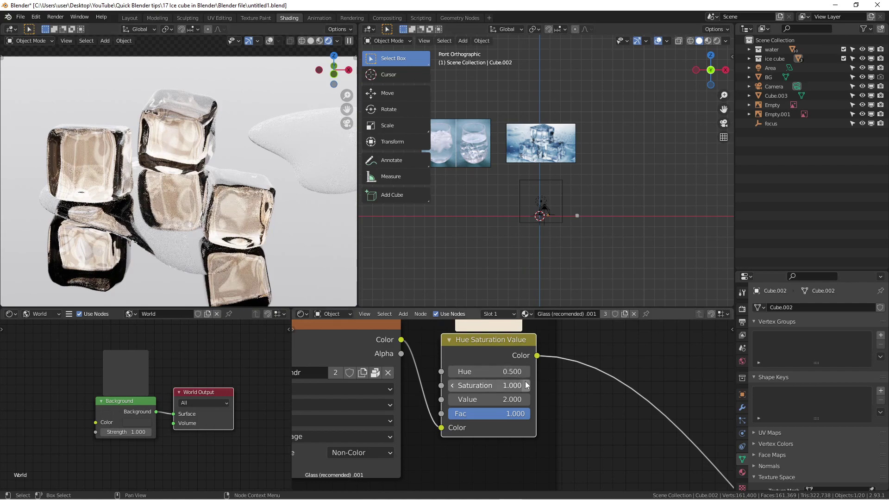
pyautogui.scroll(-1, 546, 412)
pyautogui.scroll(1, 509, 392)
pyautogui.click(506, 388)
pyautogui.write('0')
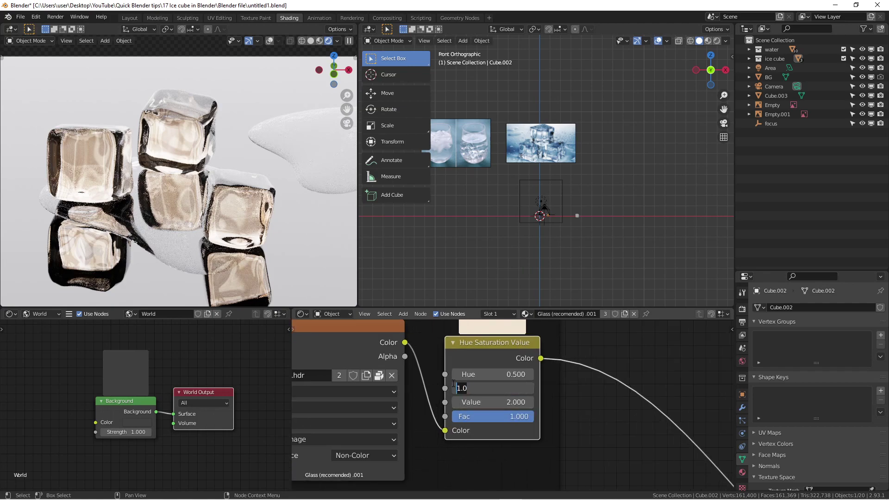
pyautogui.press('Return')
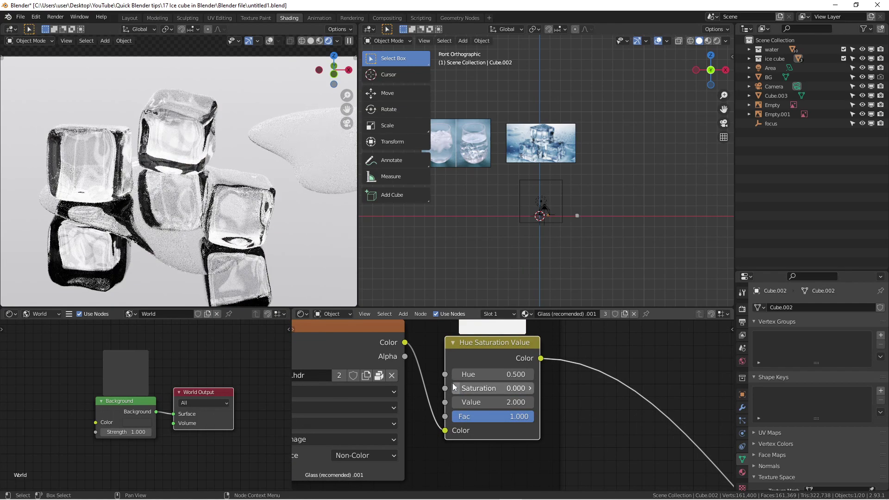
# - Set the node's Value to 1, then raise it back to 2.000
pyautogui.click(494, 402)
pyautogui.write('1')
pyautogui.press('Return')
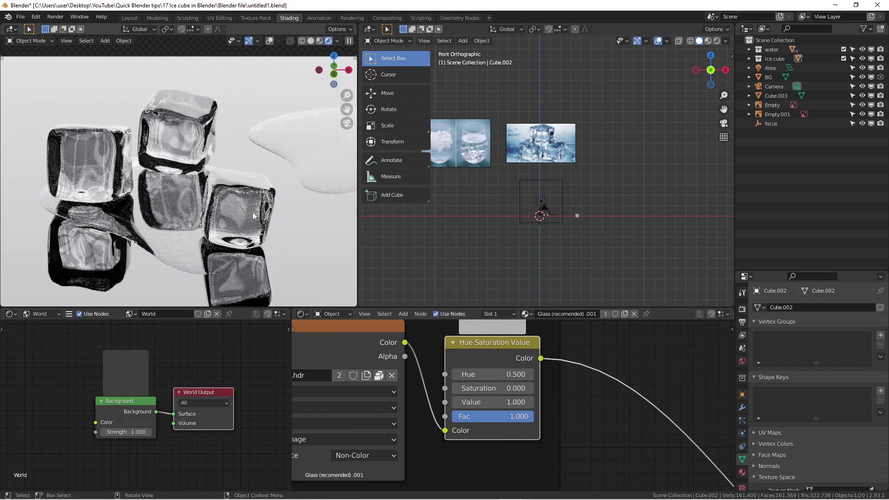
pyautogui.moveTo(483, 401); pyautogui.dragTo(510, 402)
pyautogui.click(489, 403)
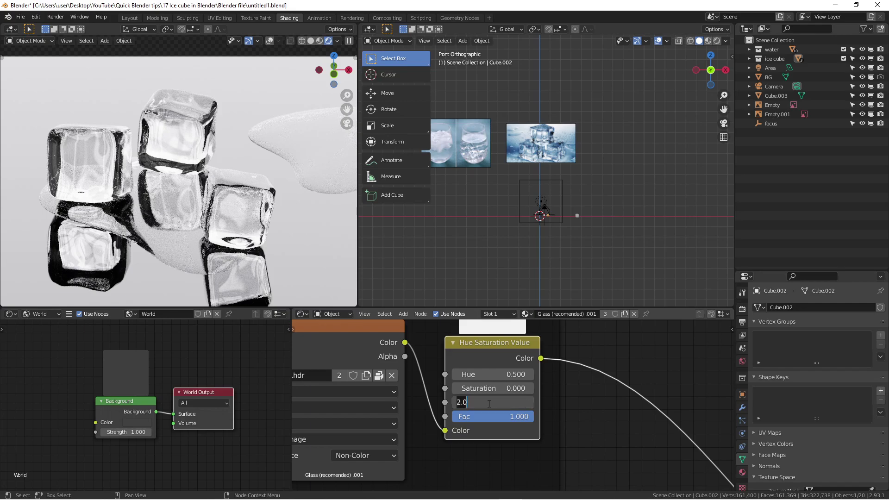
pyautogui.press('Return')
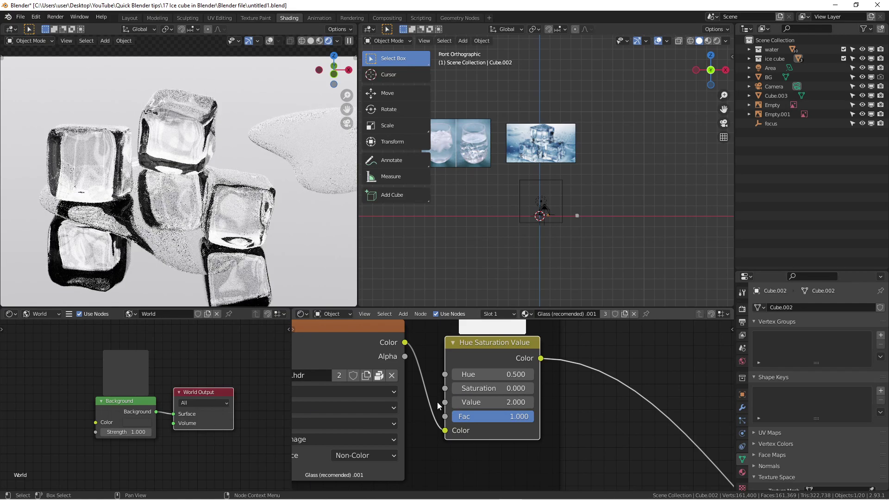
pyautogui.scroll(-2, 617, 401)
pyautogui.scroll(-4, 617, 401)
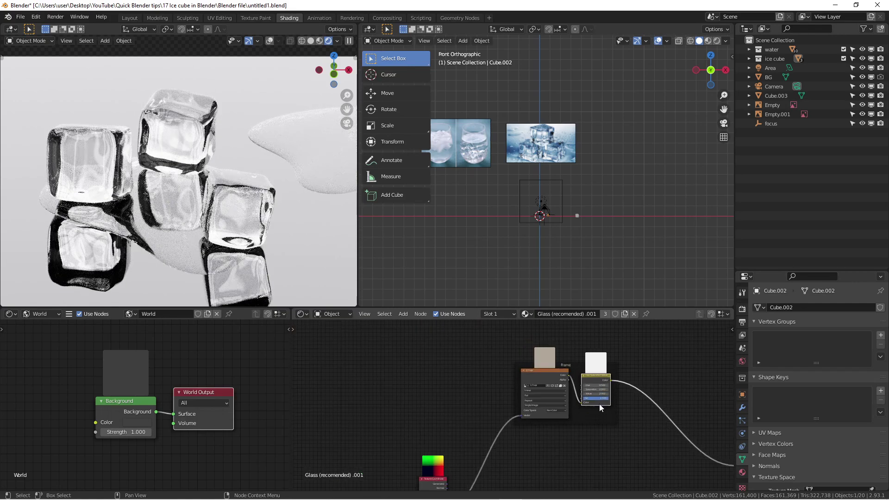
# - Show the left viewport through the scene camera and frame the reference images in the right view
pyautogui.press('KP_0')
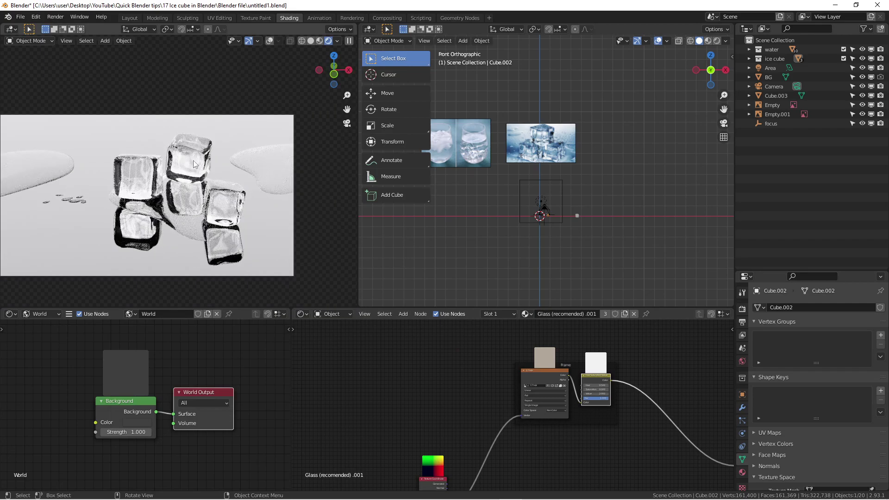
pyautogui.scroll(-2, 220, 171)
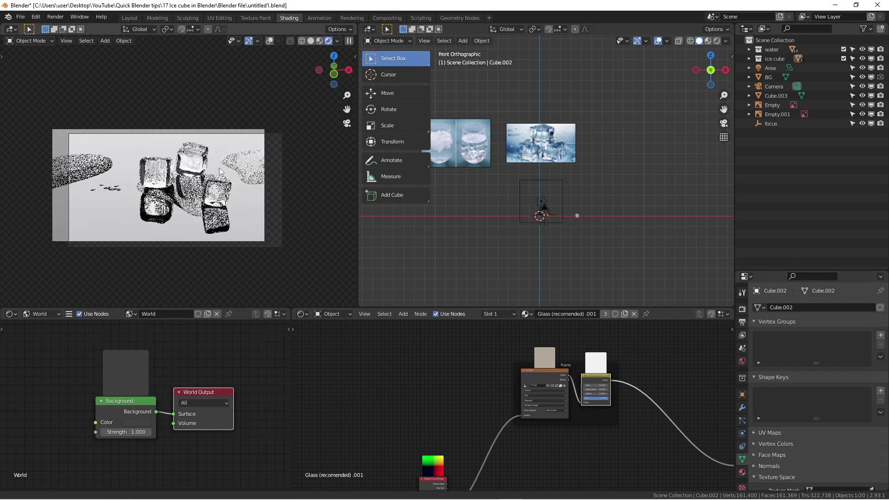
pyautogui.scroll(2, 219, 171)
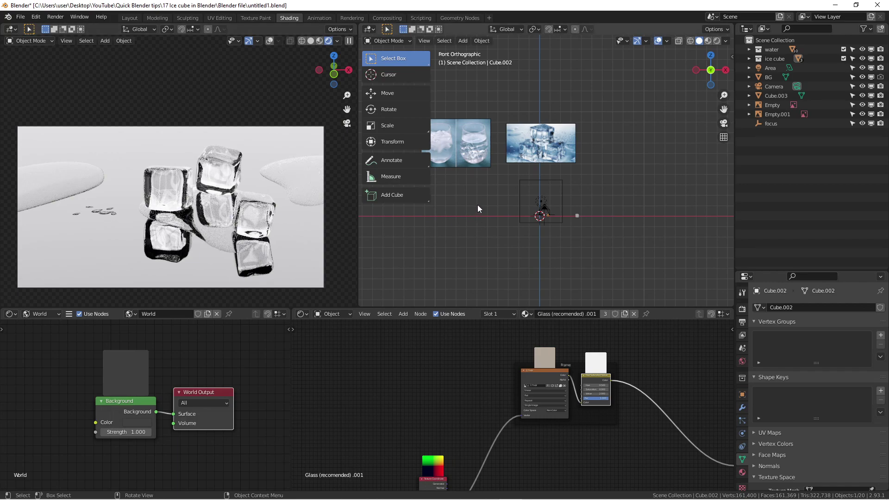
pyautogui.scroll(3, 476, 205)
pyautogui.keyDown('shift'); pyautogui.moveTo(522, 204); pyautogui.dragTo(524, 223, button='middle'); pyautogui.keyUp('shift')
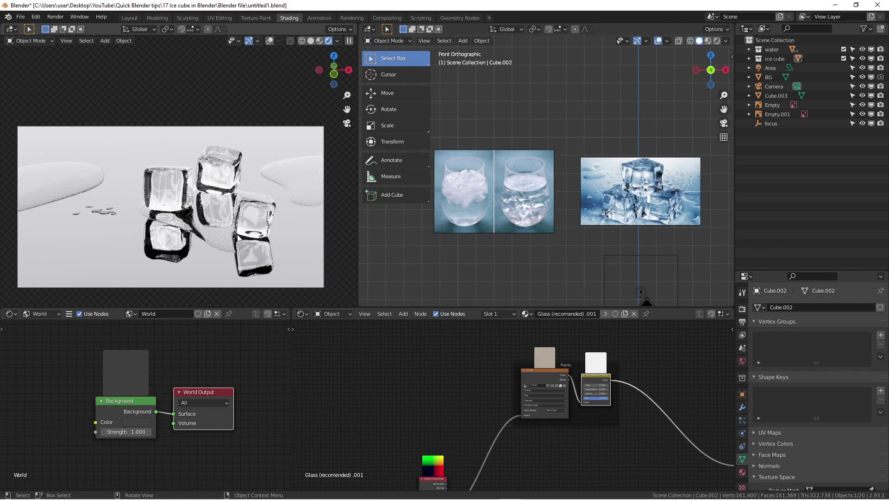
pyautogui.keyDown('shift'); pyautogui.moveTo(262, 221); pyautogui.dragTo(248, 214, button='middle'); pyautogui.keyUp('shift')
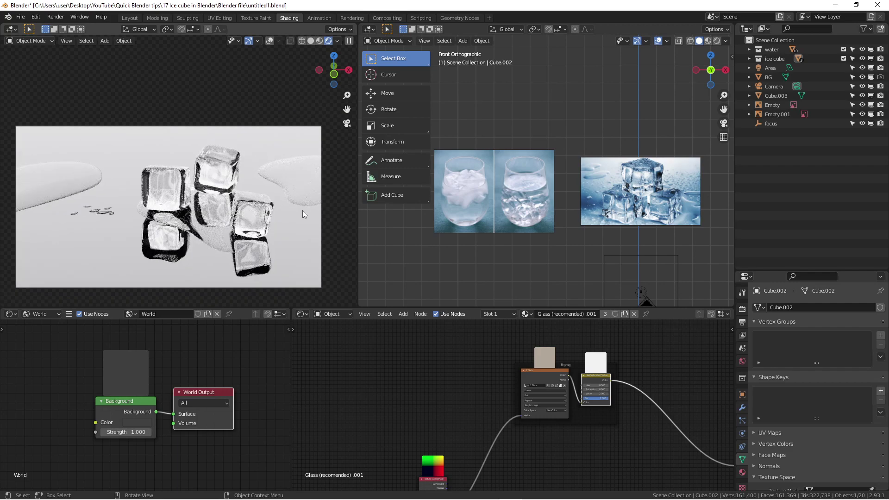
pyautogui.scroll(1, 473, 191)
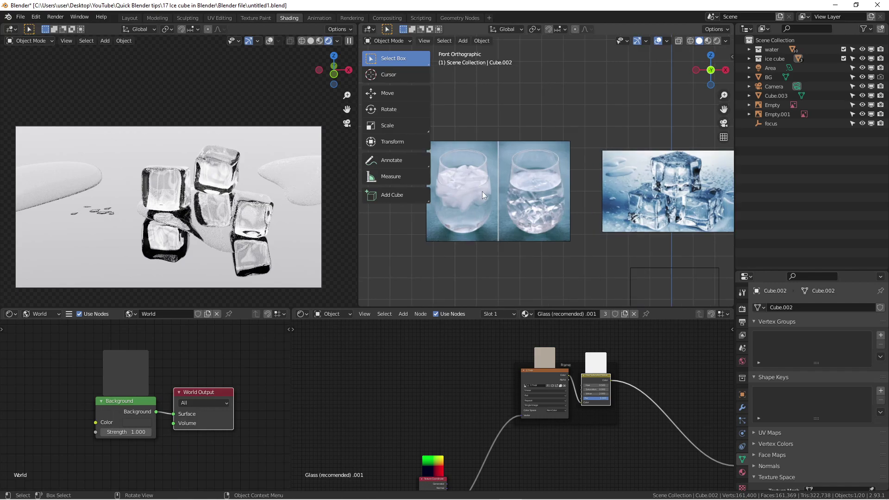
pyautogui.scroll(3, 481, 189)
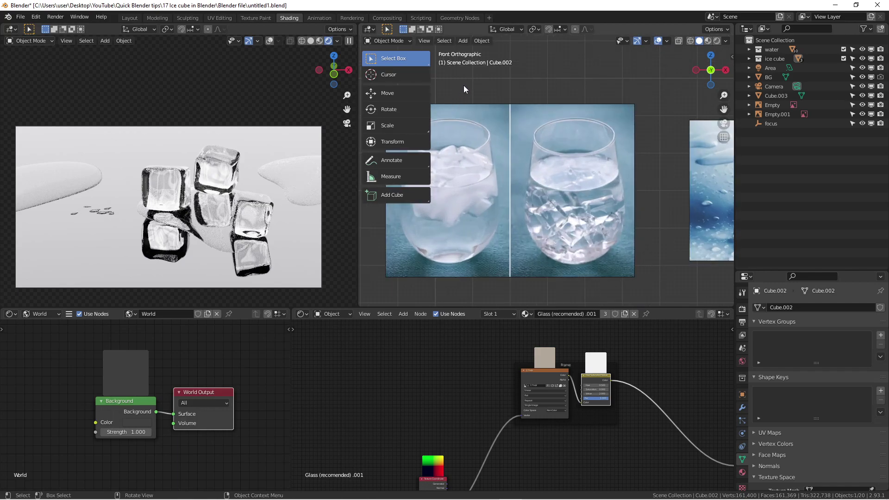
pyautogui.press('t')
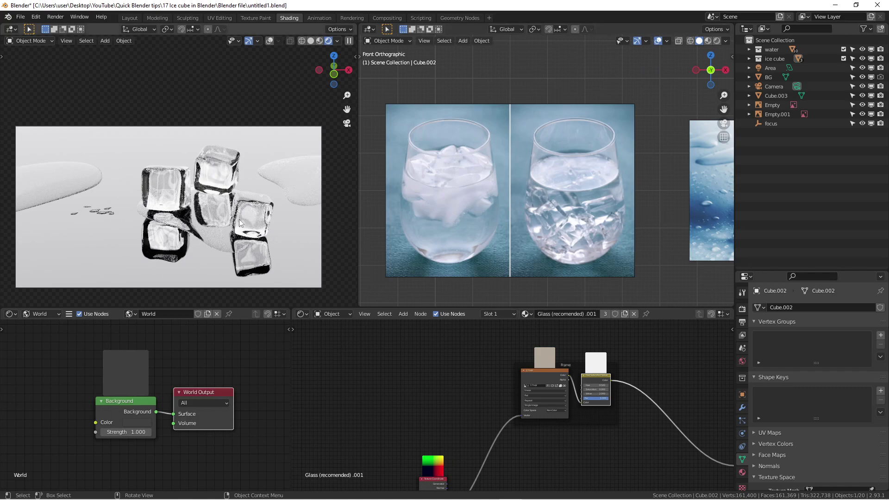
pyautogui.scroll(2, 239, 204)
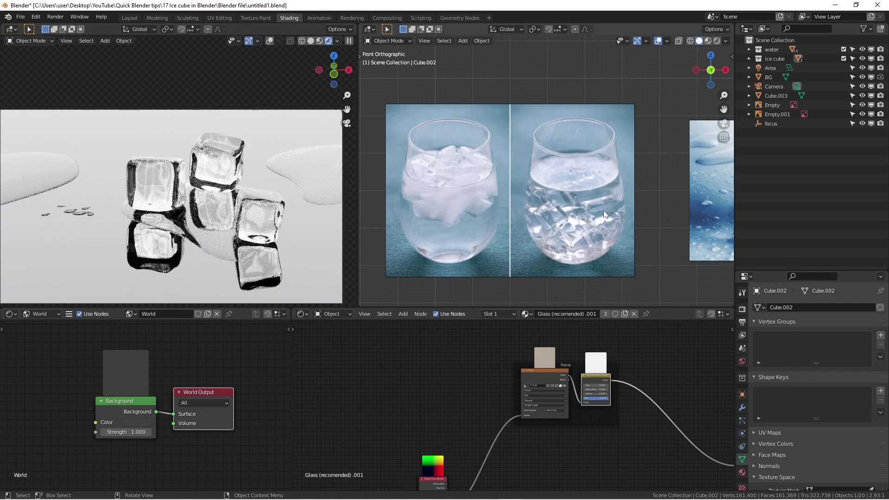
pyautogui.scroll(2, 464, 195)
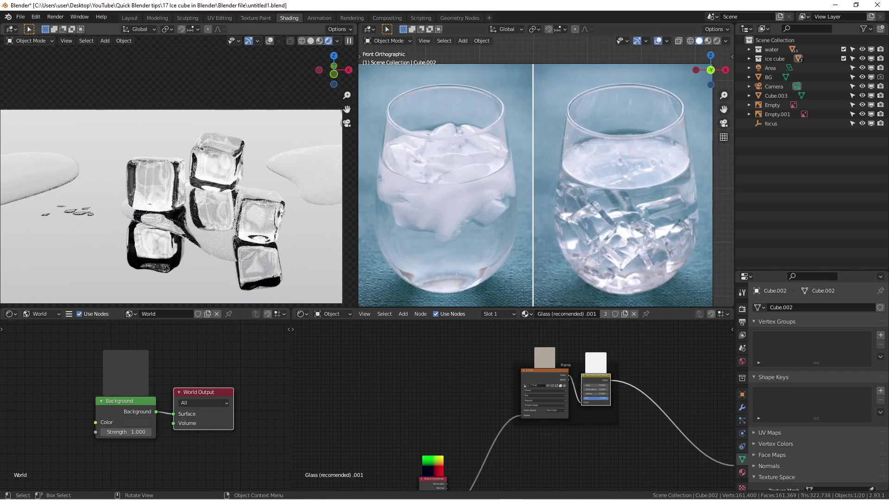
pyautogui.scroll(-2, 278, 208)
pyautogui.scroll(-2, 469, 191)
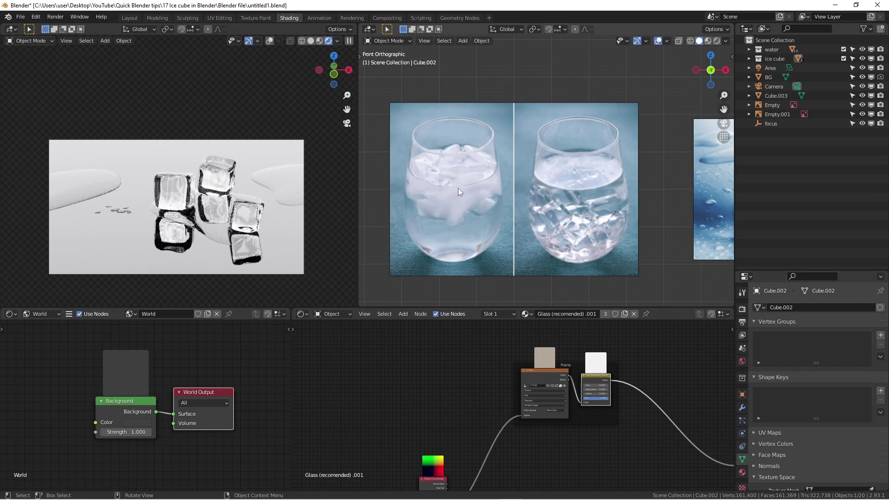
pyautogui.scroll(2, 457, 188)
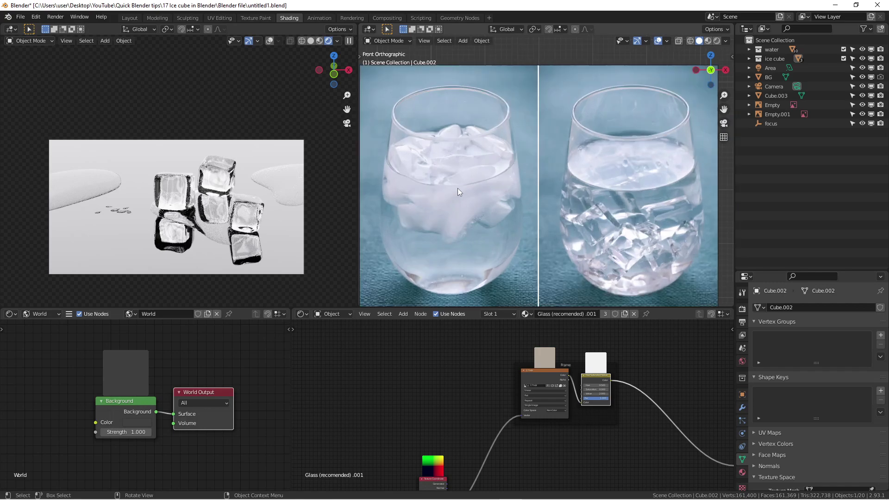
pyautogui.scroll(1, 459, 185)
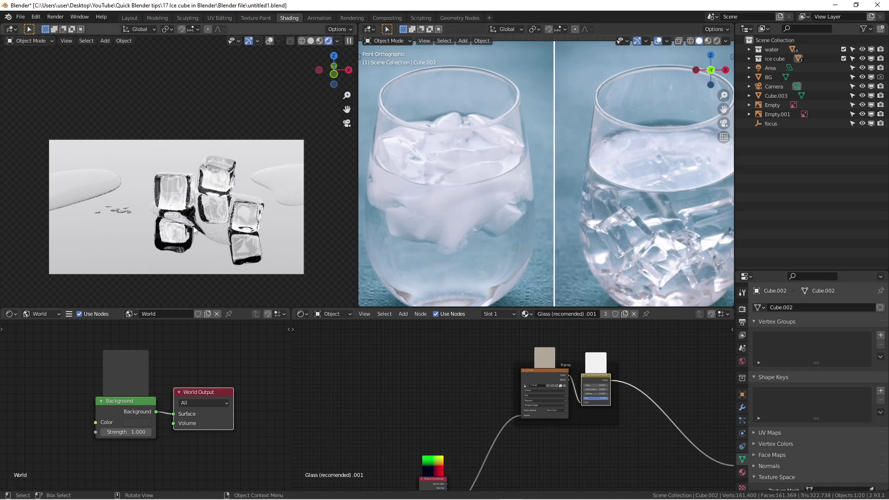
pyautogui.scroll(2, 215, 179)
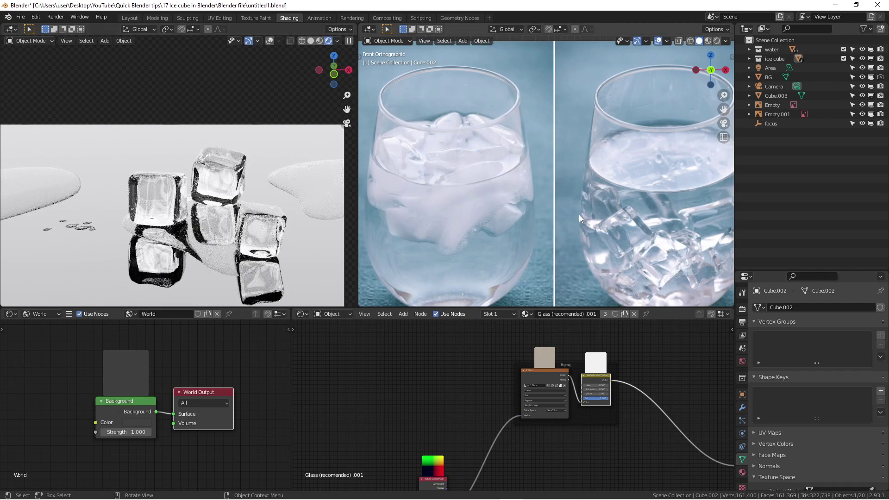
pyautogui.scroll(-3, 571, 218)
pyautogui.scroll(-2, 100, 222)
pyautogui.scroll(-4, 604, 210)
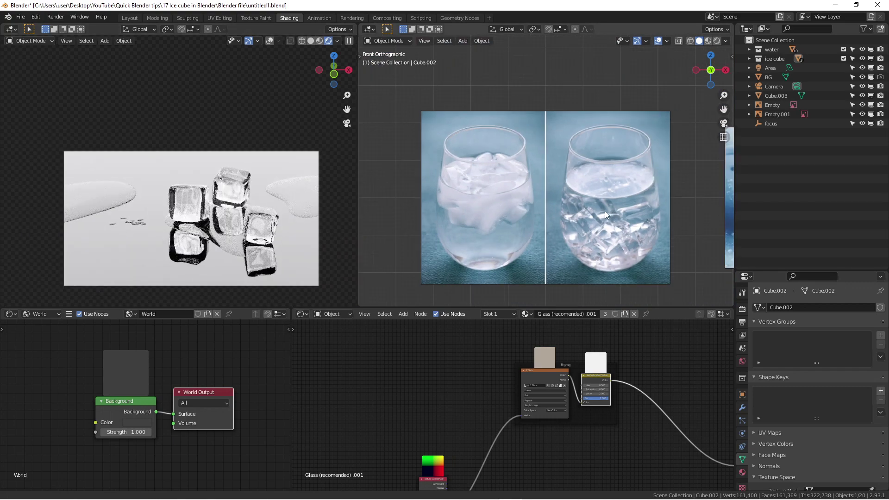
pyautogui.scroll(-2, 546, 214)
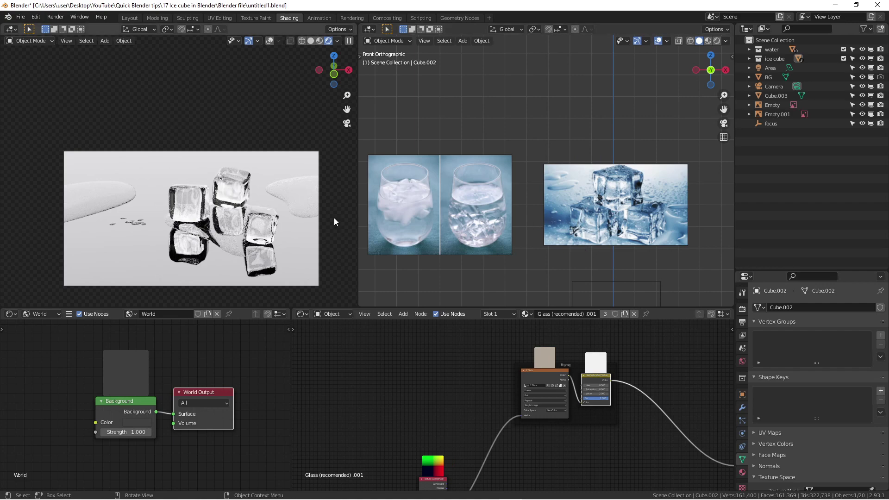
# - Orbit the right viewport into perspective with Rendered shading, looking at the ground plane
pyautogui.scroll(-1, 643, 296)
pyautogui.moveTo(543, 238)
pyautogui.mouseDown(button='middle')
pyautogui.moveTo(491, 240)
pyautogui.moveTo(516, 251)
pyautogui.moveTo(509, 177)
pyautogui.moveTo(541, 235)
pyautogui.mouseUp(button='middle')
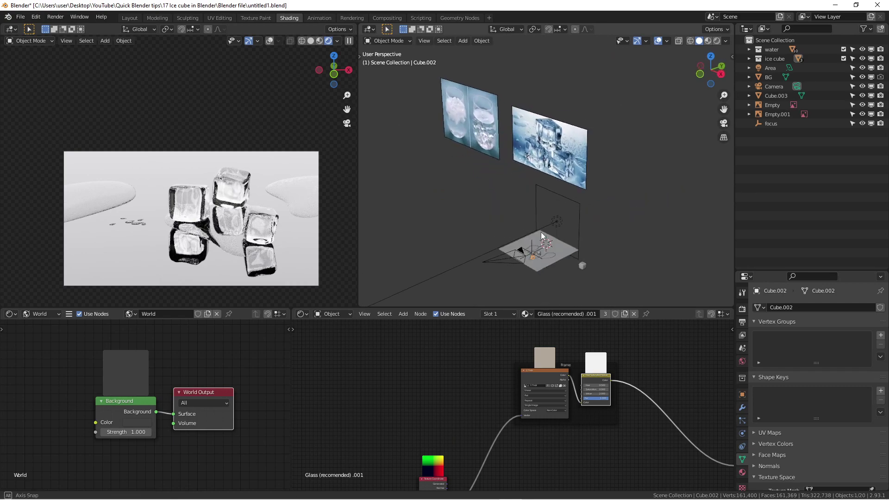
pyautogui.click(705, 40)
pyautogui.scroll(2, 567, 238)
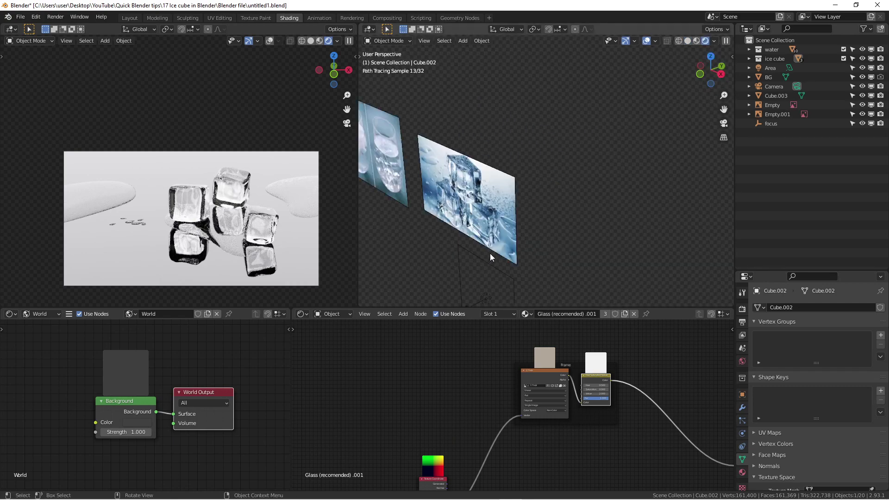
pyautogui.moveTo(489, 253); pyautogui.dragTo(588, 251, button='middle')
# - Select the BG plane and inspect its material's black Base Color, Specular 1.000 and Roughness 0.010
pyautogui.click(606, 247)
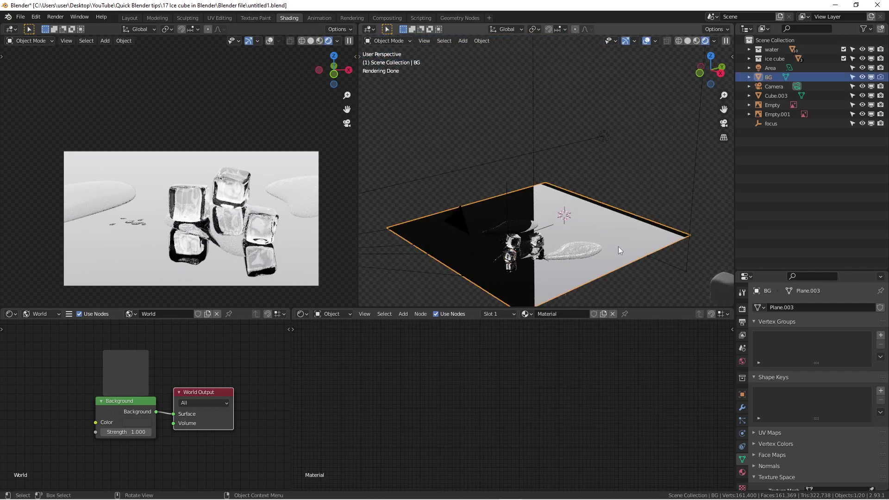
pyautogui.scroll(6, 526, 386)
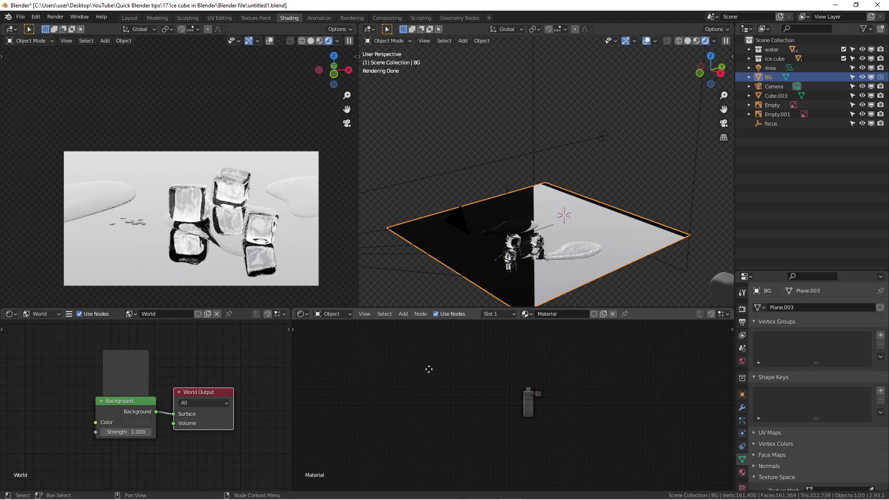
pyautogui.hotkey('ctrl', 'space')
pyautogui.scroll(5, 520, 375)
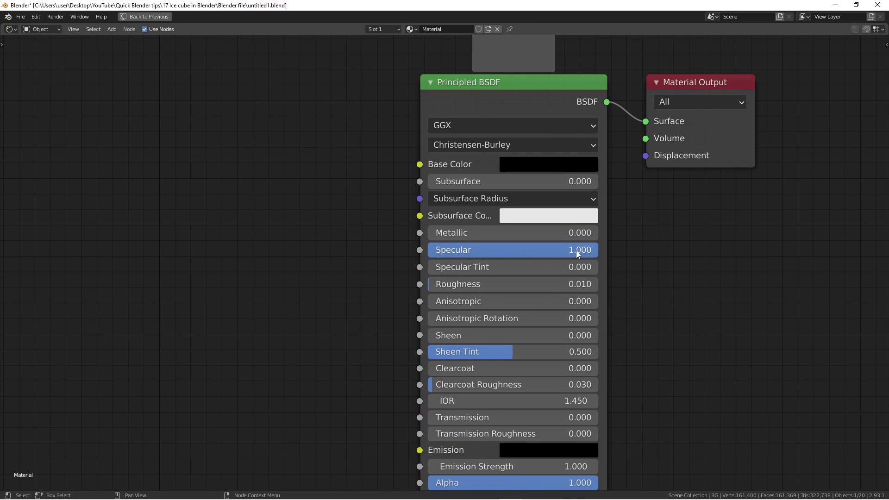
pyautogui.click(519, 169)
pyautogui.hotkey('ctrl', 'space')
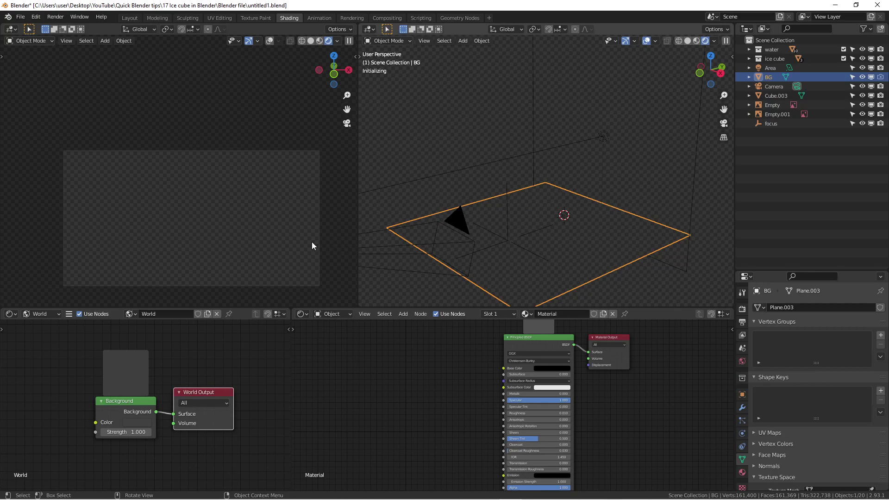
pyautogui.moveTo(531, 223)
pyautogui.mouseDown(button='middle')
pyautogui.moveTo(510, 196)
pyautogui.moveTo(518, 148)
pyautogui.moveTo(487, 146)
pyautogui.moveTo(520, 166)
pyautogui.moveTo(523, 159)
pyautogui.moveTo(429, 220)
pyautogui.mouseUp(button='middle')
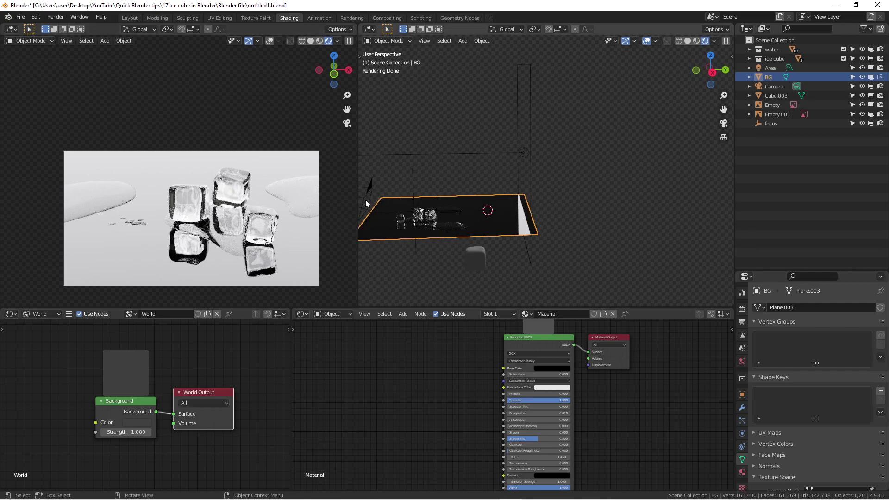
pyautogui.scroll(-2, 417, 198)
pyautogui.moveTo(417, 198); pyautogui.dragTo(507, 190, button='middle')
pyautogui.scroll(1, 521, 190)
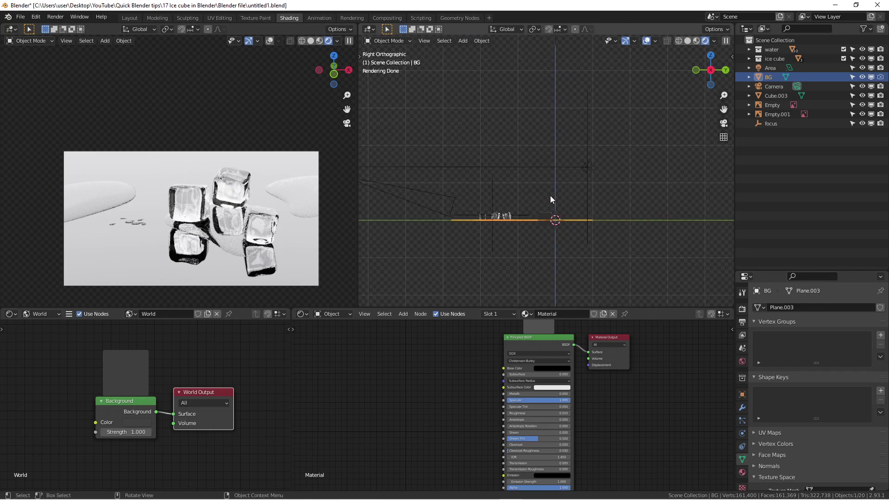
pyautogui.moveTo(544, 187); pyautogui.dragTo(568, 197, button='middle')
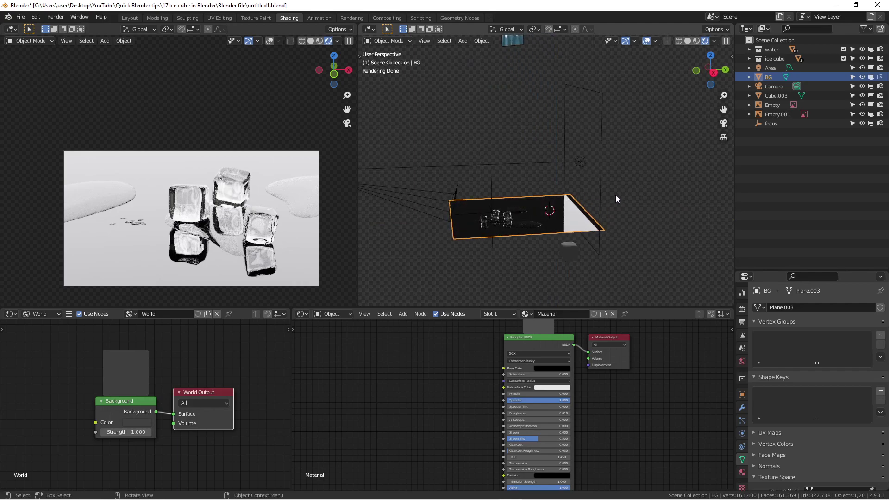
pyautogui.moveTo(619, 206)
pyautogui.mouseDown(button='middle')
pyautogui.moveTo(645, 216)
pyautogui.moveTo(597, 206)
pyautogui.mouseUp(button='middle')
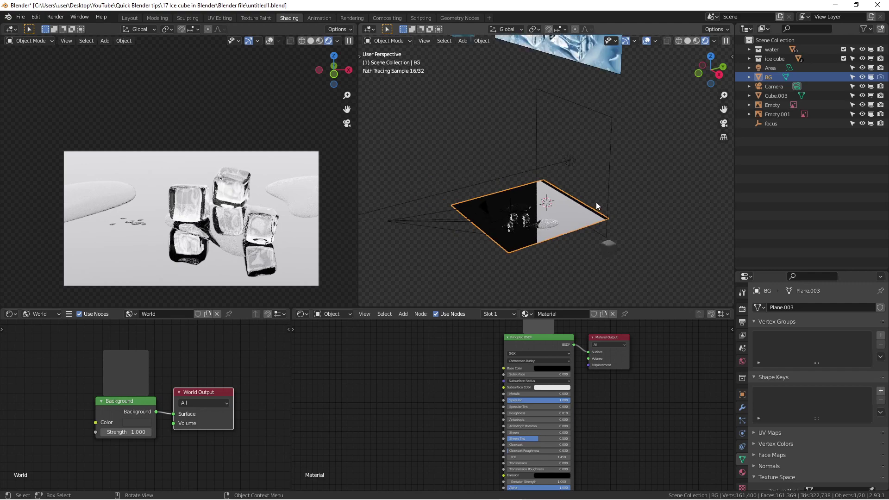
pyautogui.moveTo(566, 180); pyautogui.dragTo(574, 162, button='middle')
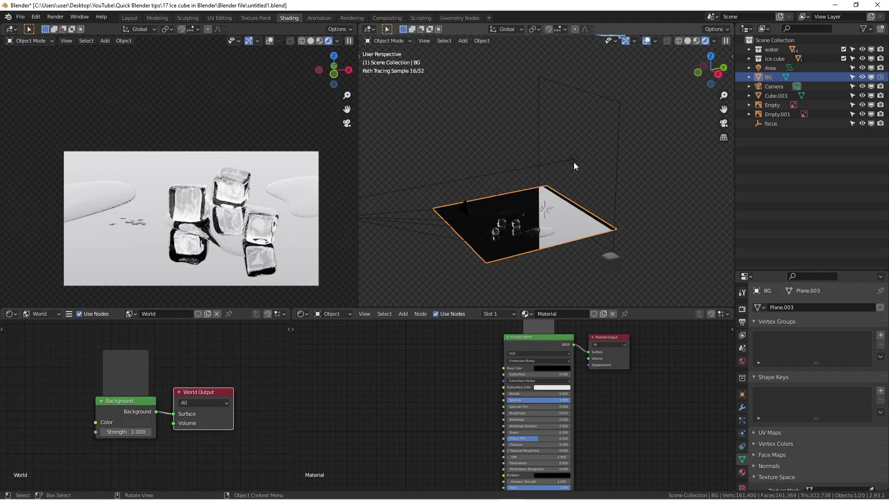
# - Select the area light and view it from the front at a slight angle
pyautogui.click(574, 162)
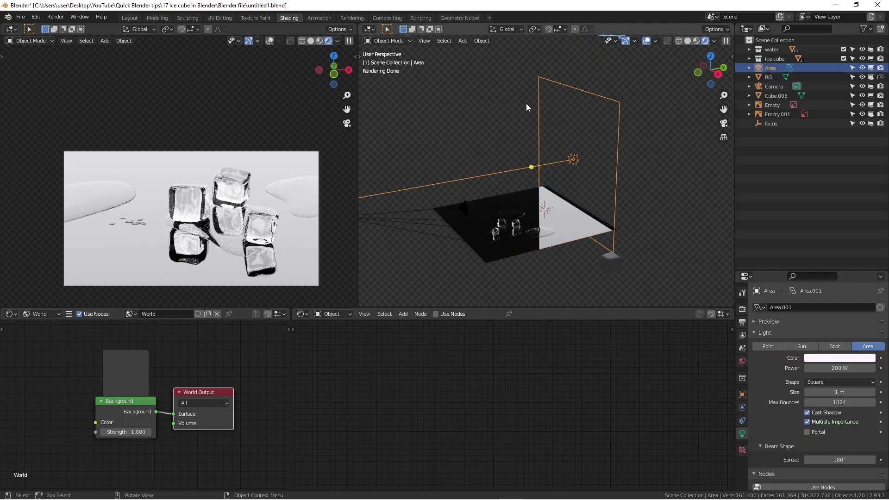
pyautogui.press('KP_1')
pyautogui.scroll(-3, 574, 213)
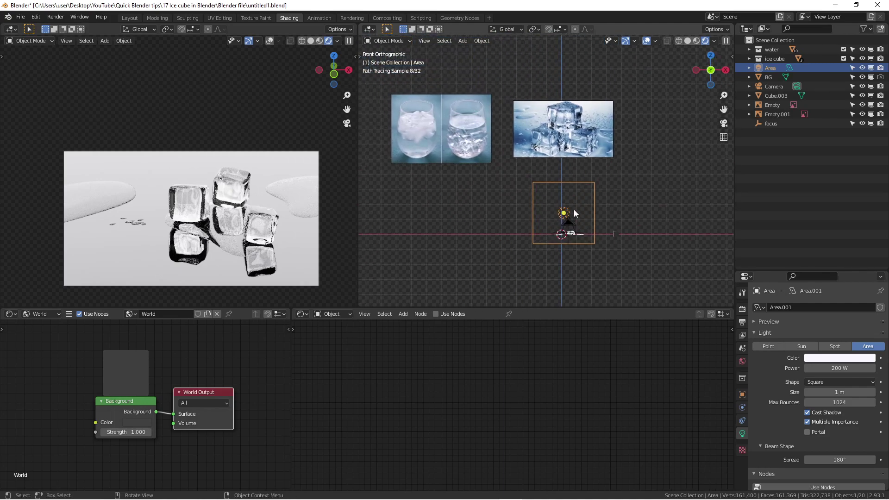
pyautogui.moveTo(574, 213); pyautogui.dragTo(608, 222, button='middle')
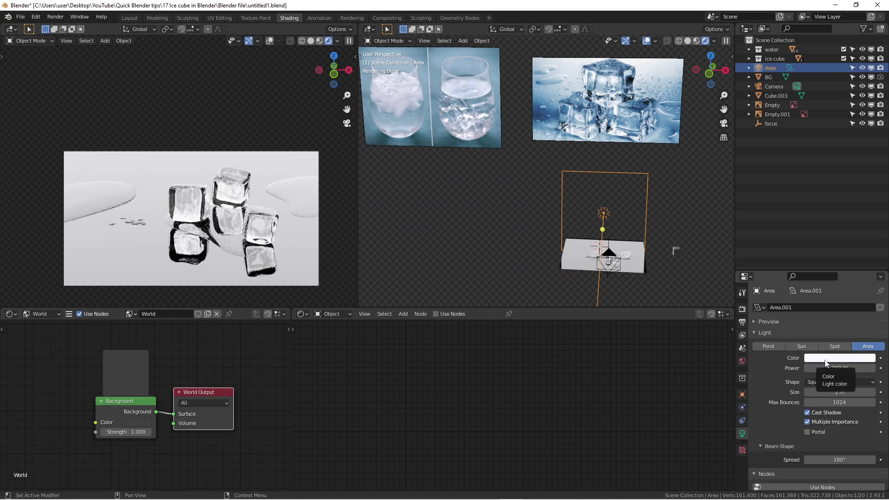
# - Sample the light's colour from the ice-cube image, then resample a more saturated blue
pyautogui.press('e')
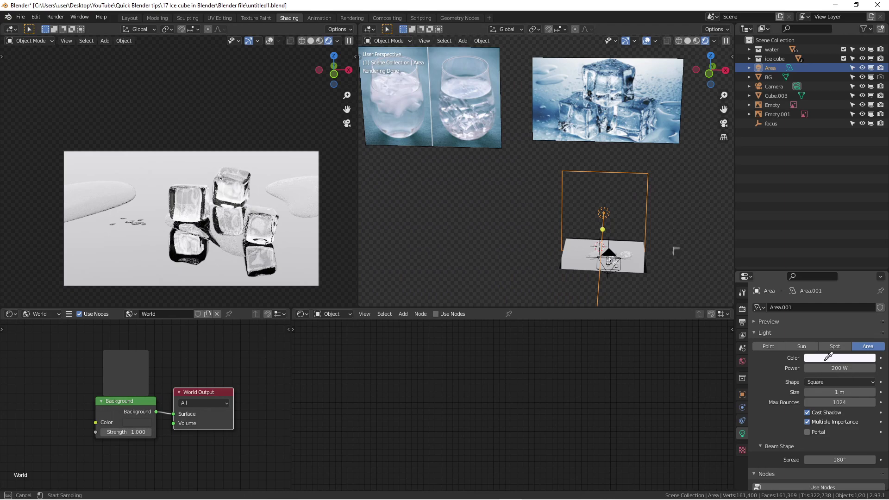
pyautogui.click(550, 95)
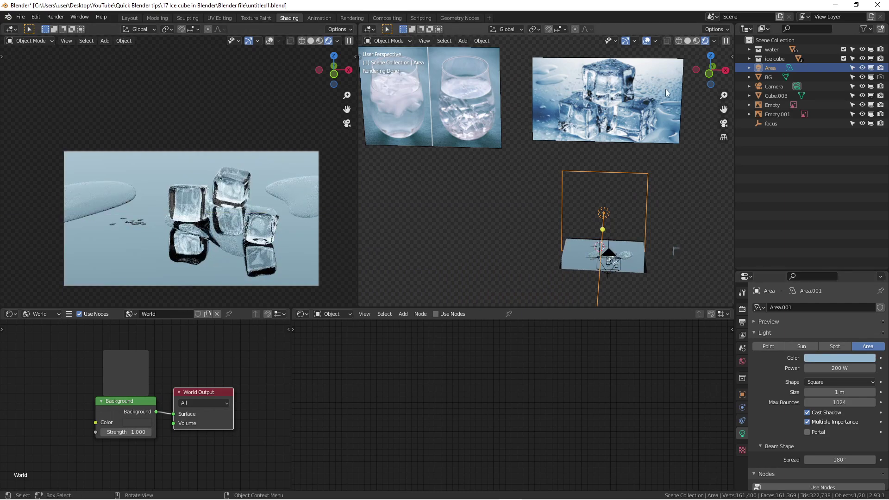
pyautogui.press('e')
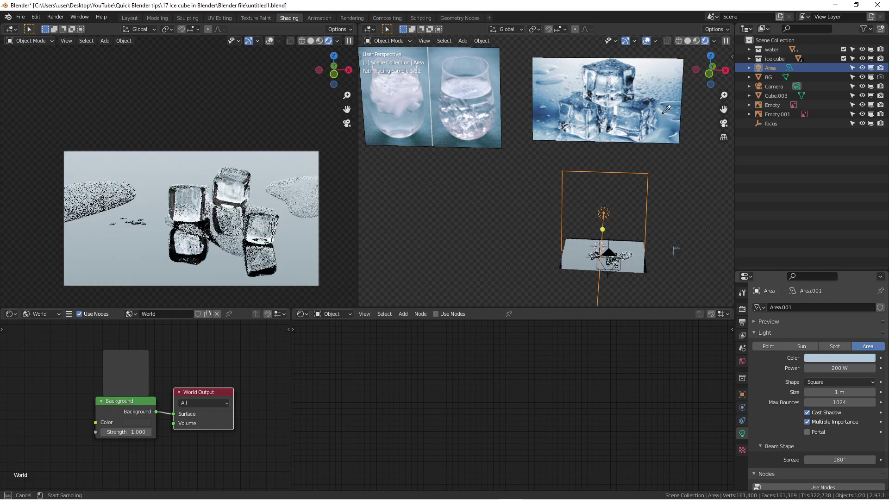
pyautogui.click(831, 358)
pyautogui.scroll(2, 247, 182)
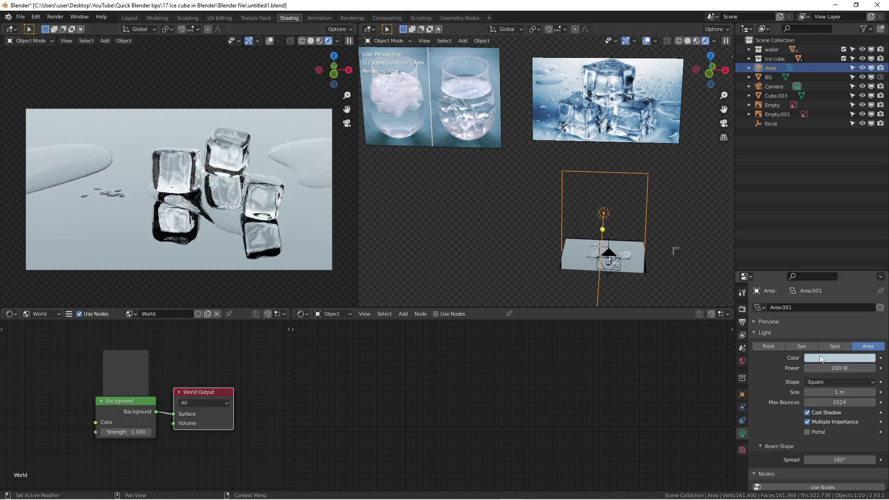
pyautogui.press('e')
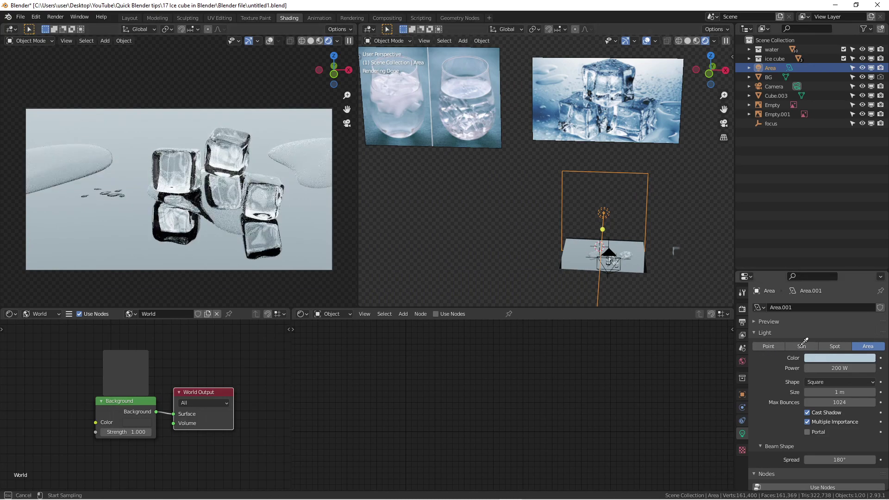
pyautogui.click(556, 105)
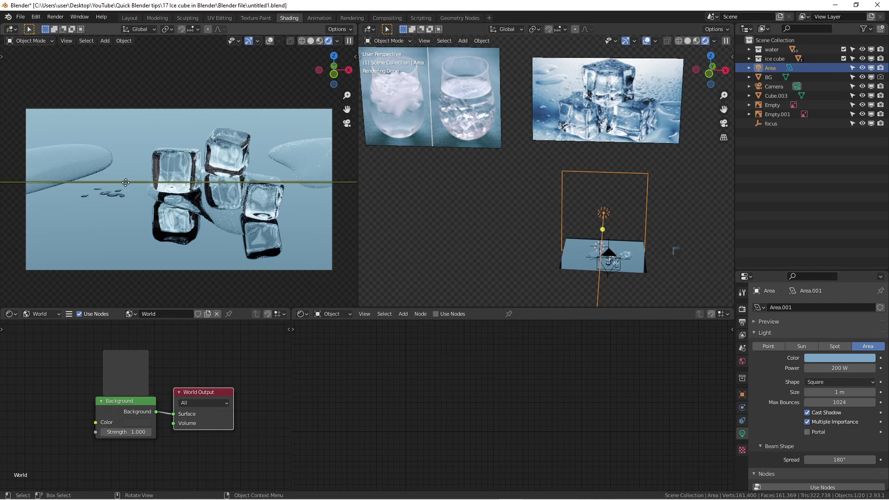
pyautogui.scroll(4, 173, 165)
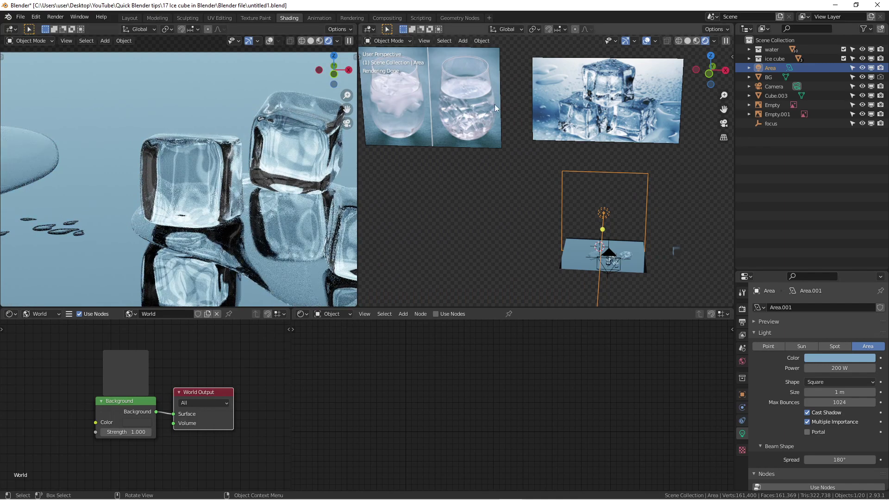
pyautogui.scroll(4, 602, 83)
pyautogui.keyDown('shift'); pyautogui.moveTo(601, 87); pyautogui.dragTo(541, 171, button='middle'); pyautogui.keyUp('shift')
pyautogui.scroll(-3, 591, 168)
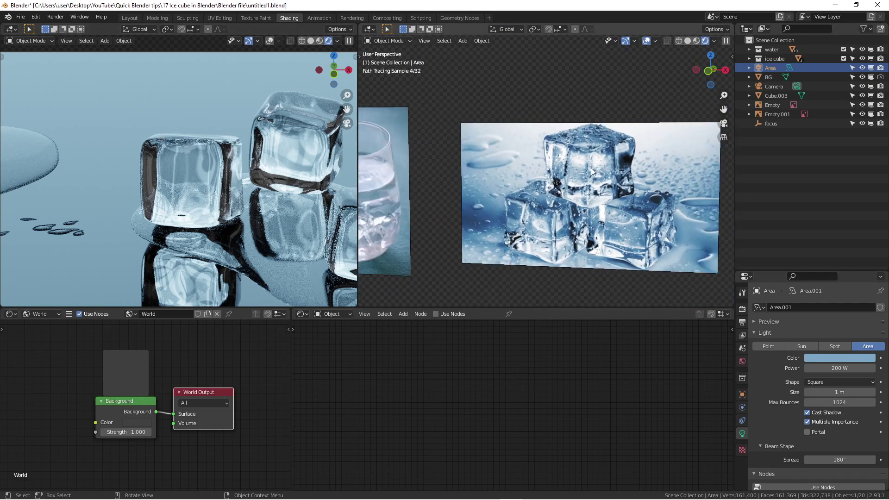
pyautogui.scroll(-2, 471, 192)
pyautogui.scroll(-1, 490, 190)
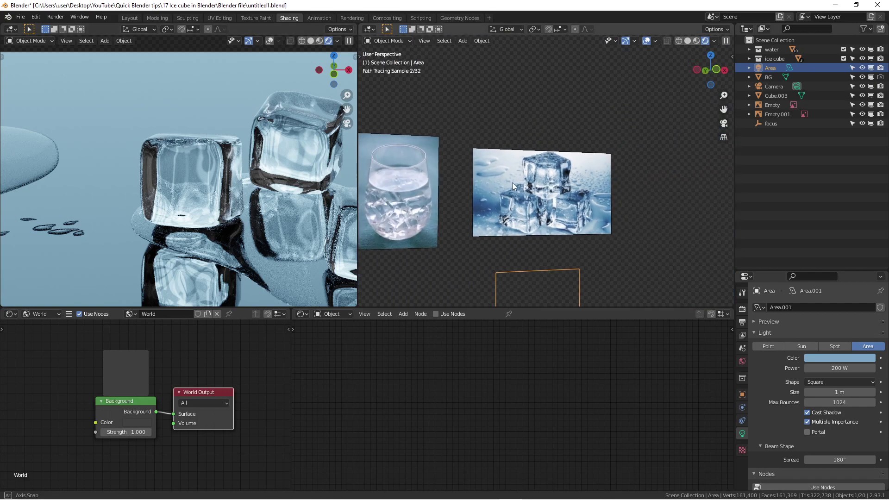
pyautogui.scroll(-1, 489, 188)
pyautogui.press('KP_0')
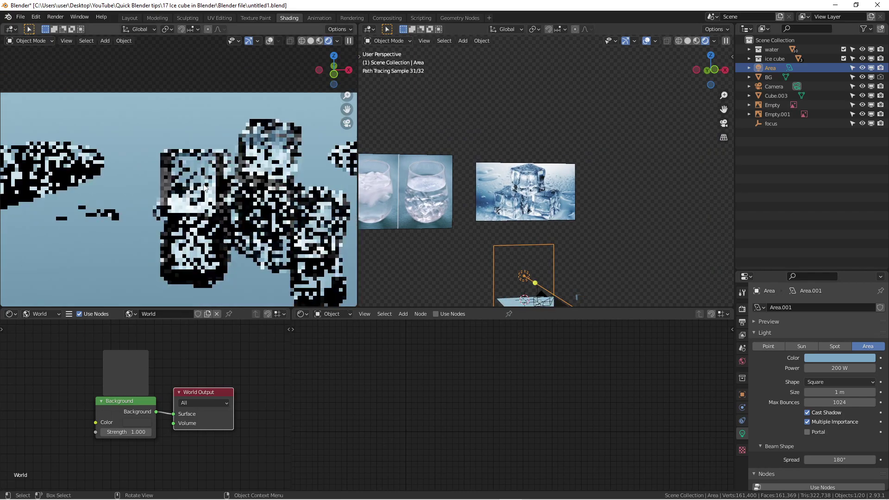
pyautogui.scroll(-1, 222, 189)
pyautogui.keyDown('shift'); pyautogui.moveTo(222, 188); pyautogui.dragTo(201, 182, button='middle'); pyautogui.keyUp('shift')
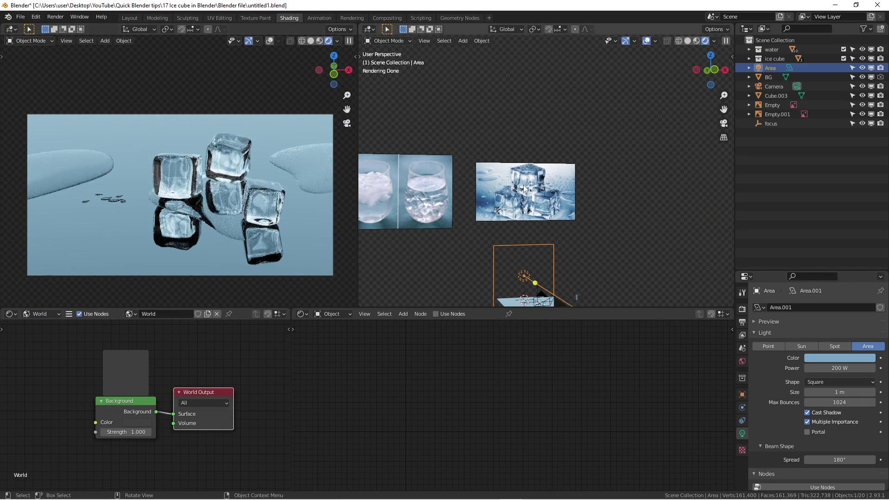
pyautogui.moveTo(457, 232); pyautogui.dragTo(509, 182, button='middle')
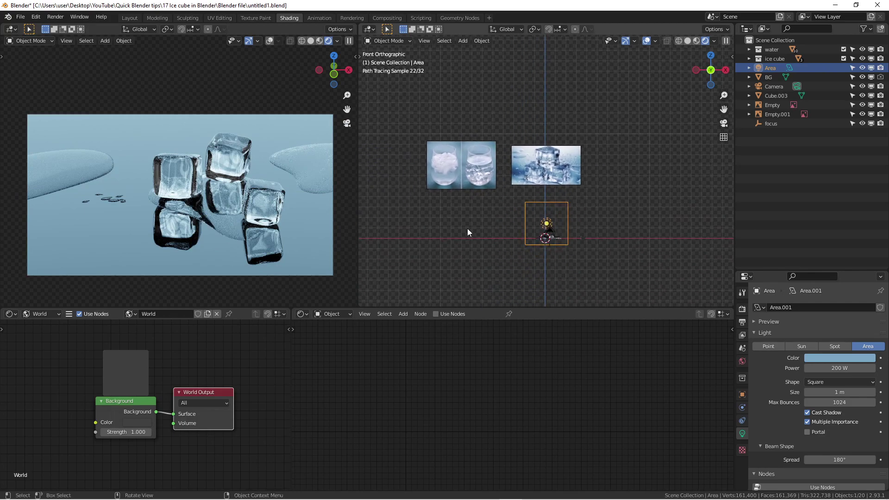
pyautogui.keyDown('shift'); pyautogui.moveTo(467, 228); pyautogui.dragTo(434, 229, button='middle'); pyautogui.keyUp('shift')
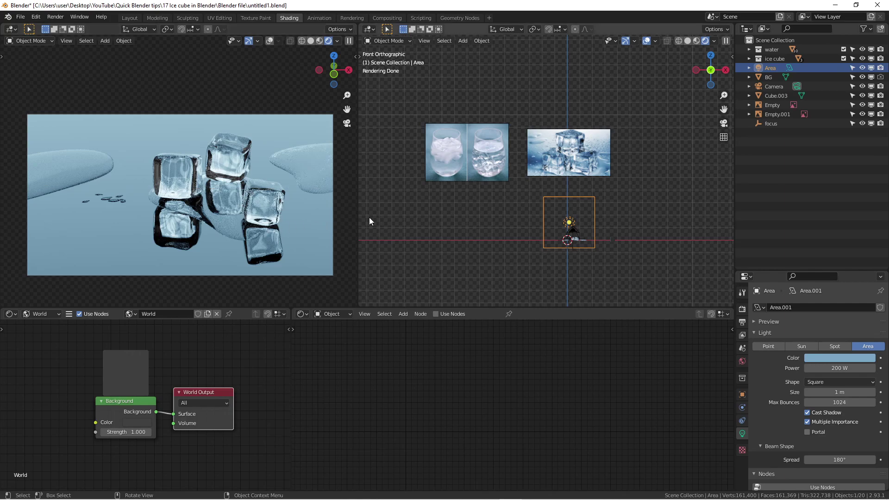
pyautogui.moveTo(492, 207); pyautogui.dragTo(538, 162, button='middle')
pyautogui.scroll(3, 478, 231)
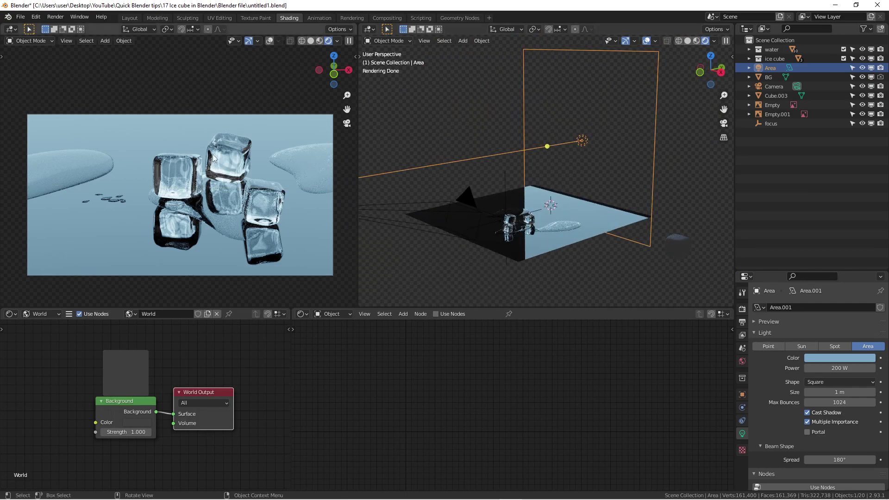
pyautogui.moveTo(439, 204); pyautogui.dragTo(531, 228, button='middle')
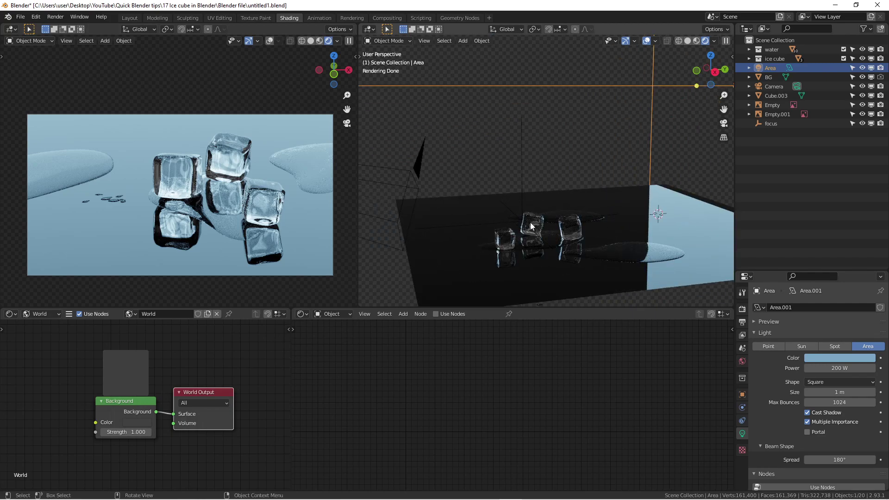
pyautogui.scroll(-3, 548, 237)
pyautogui.moveTo(548, 237); pyautogui.dragTo(590, 171, button='middle')
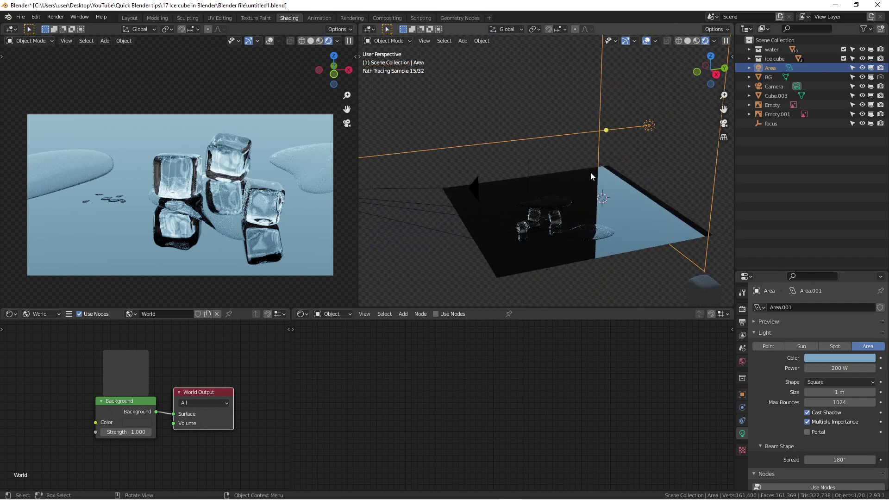
pyautogui.moveTo(557, 214); pyautogui.dragTo(461, 193, button='middle')
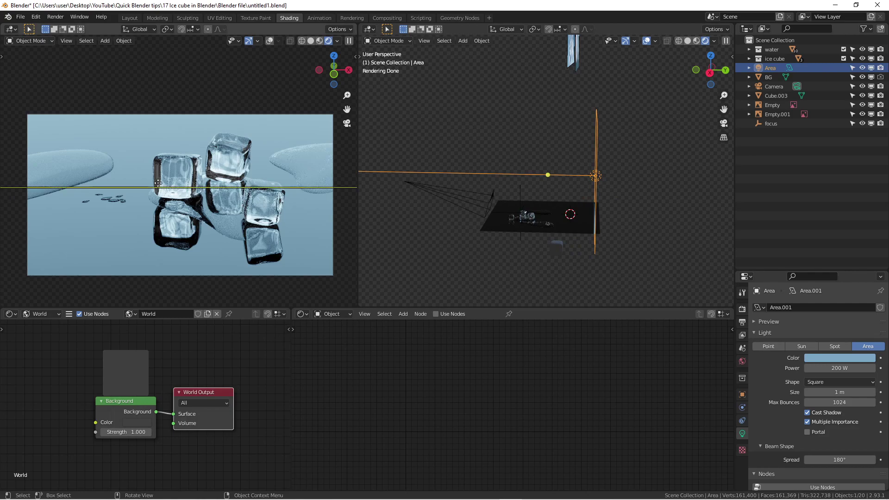
pyautogui.moveTo(654, 214); pyautogui.dragTo(542, 198, button='middle')
pyautogui.scroll(3, 512, 233)
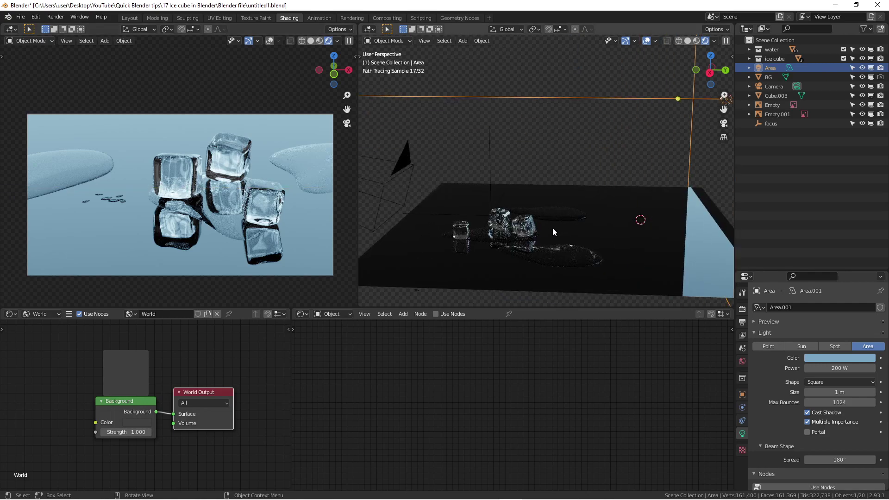
pyautogui.moveTo(457, 201); pyautogui.dragTo(556, 203, button='middle')
pyautogui.scroll(-2, 556, 203)
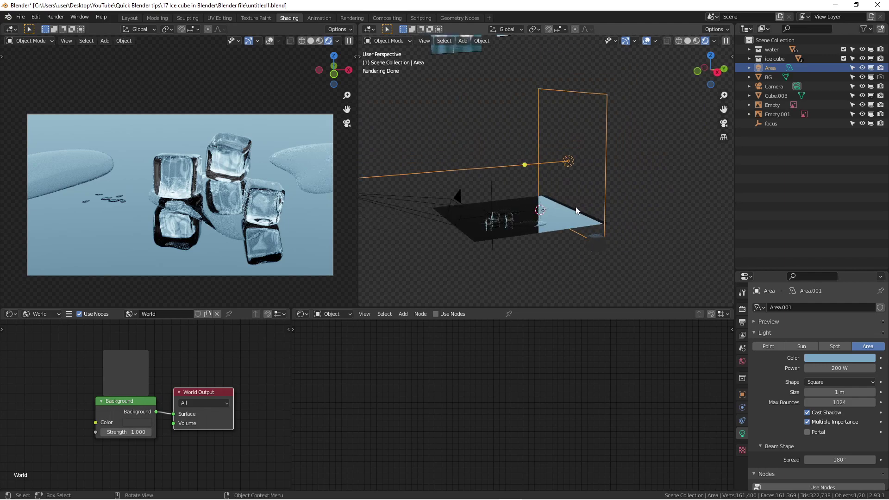
pyautogui.moveTo(555, 200); pyautogui.dragTo(613, 213, button='middle')
pyautogui.keyDown('shift'); pyautogui.moveTo(552, 170); pyautogui.dragTo(587, 179, button='middle'); pyautogui.keyUp('shift')
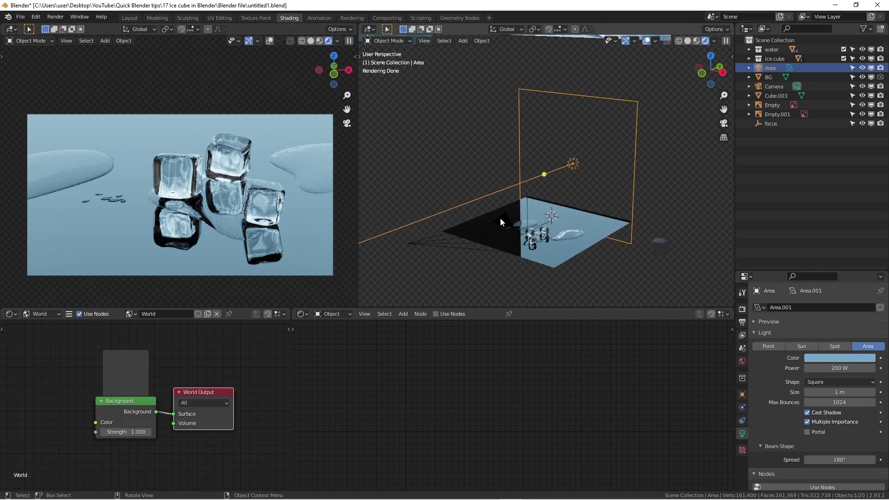
pyautogui.moveTo(606, 157); pyautogui.dragTo(546, 193, button='middle')
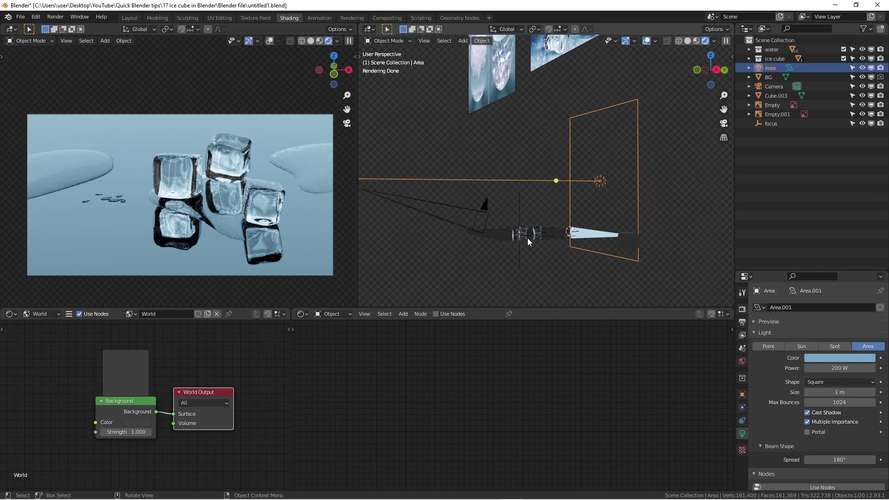
pyautogui.moveTo(463, 221); pyautogui.dragTo(432, 170, button='middle')
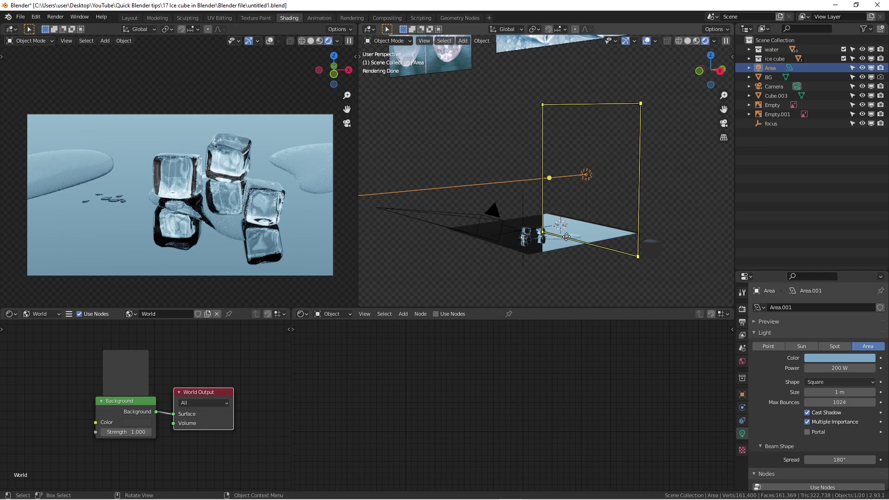
pyautogui.moveTo(565, 200); pyautogui.dragTo(653, 252, button='middle')
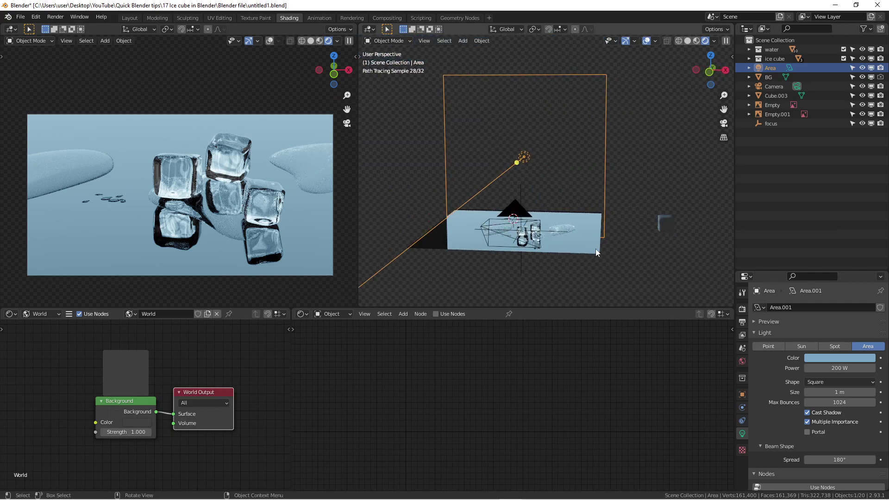
pyautogui.moveTo(629, 216)
pyautogui.mouseDown(button='middle')
pyautogui.moveTo(623, 226)
pyautogui.moveTo(597, 207)
pyautogui.moveTo(615, 220)
pyautogui.moveTo(579, 218)
pyautogui.moveTo(633, 221)
pyautogui.moveTo(604, 224)
pyautogui.mouseUp(button='middle')
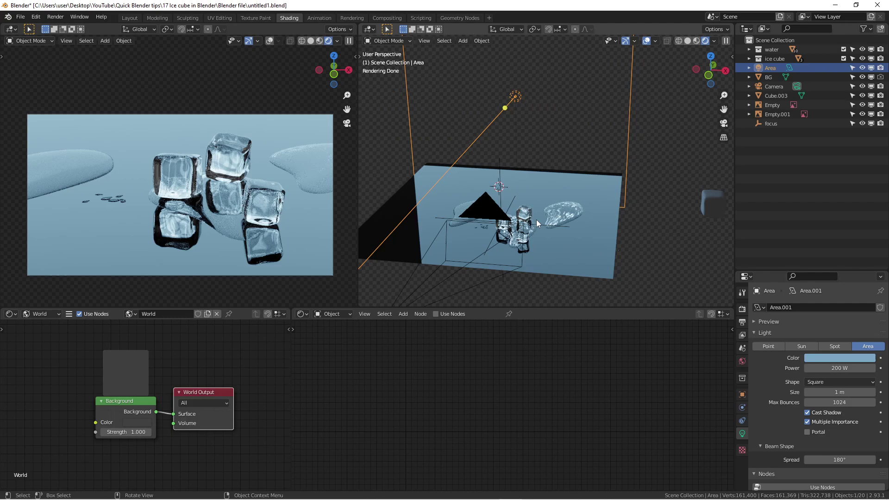
pyautogui.press('KP_1')
pyautogui.scroll(3, 532, 217)
pyautogui.keyDown('shift'); pyautogui.moveTo(526, 213); pyautogui.dragTo(546, 231, button='middle'); pyautogui.keyUp('shift')
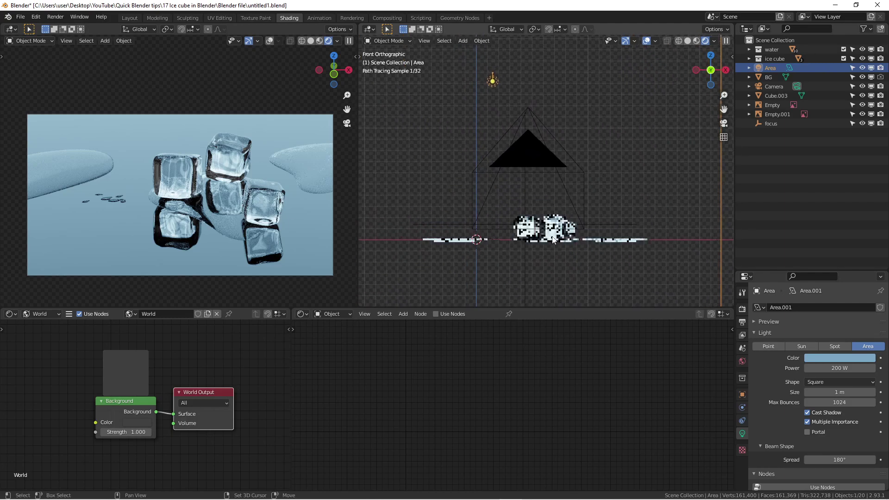